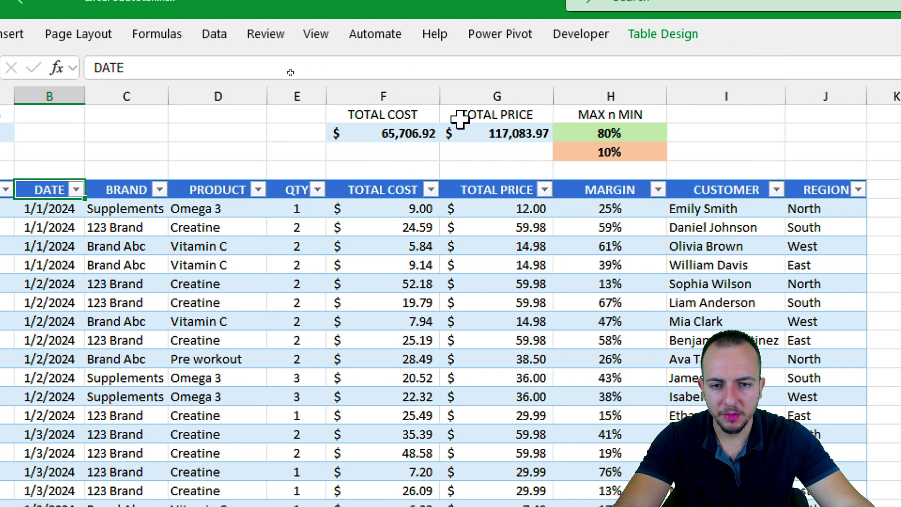
Step: Inspect the SUBTOTAL formulas behind the total cost, MAX n MIN and TOTAL ORDERS cells
double_click(425, 132)
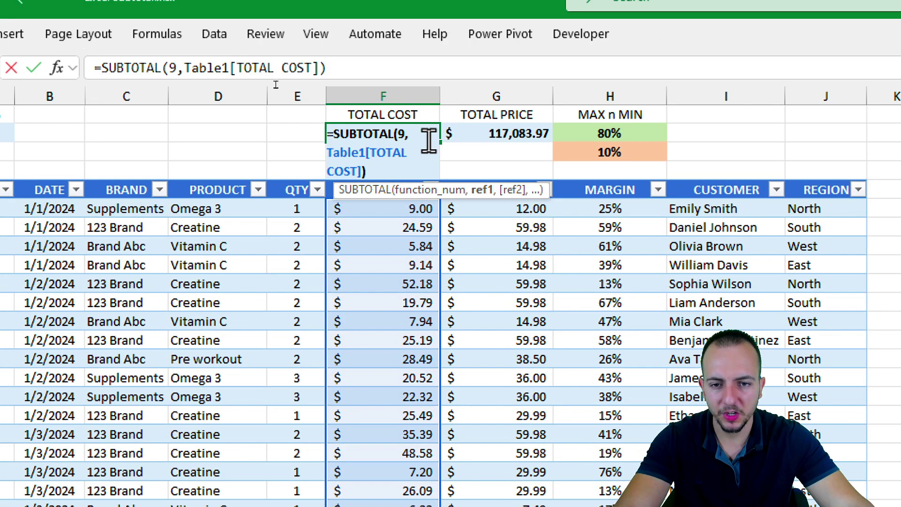
key("Escape")
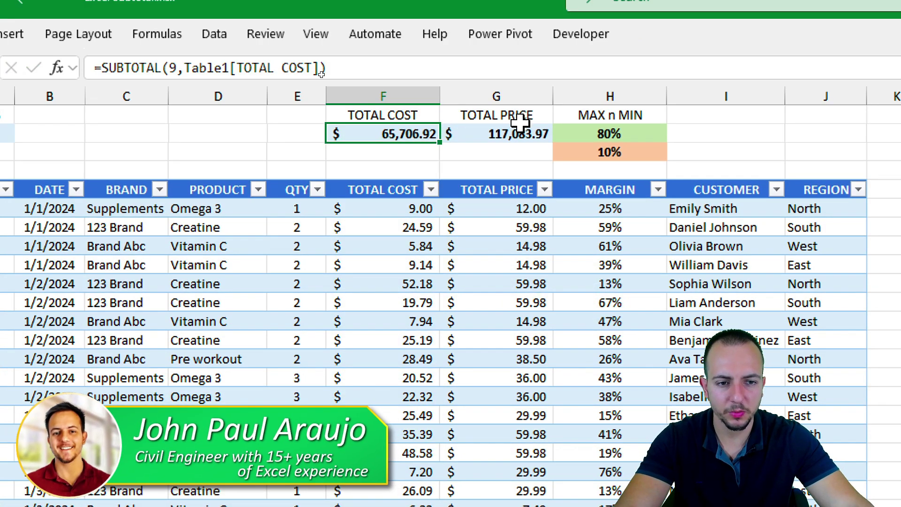
left_click_drag(550, 123, 540, 151)
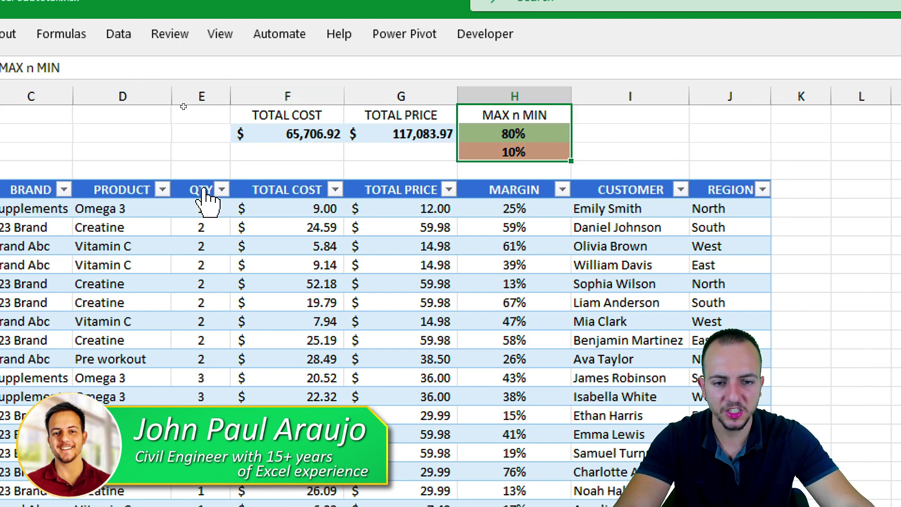
left_click(101, 119)
left_click_drag(103, 126, 99, 134)
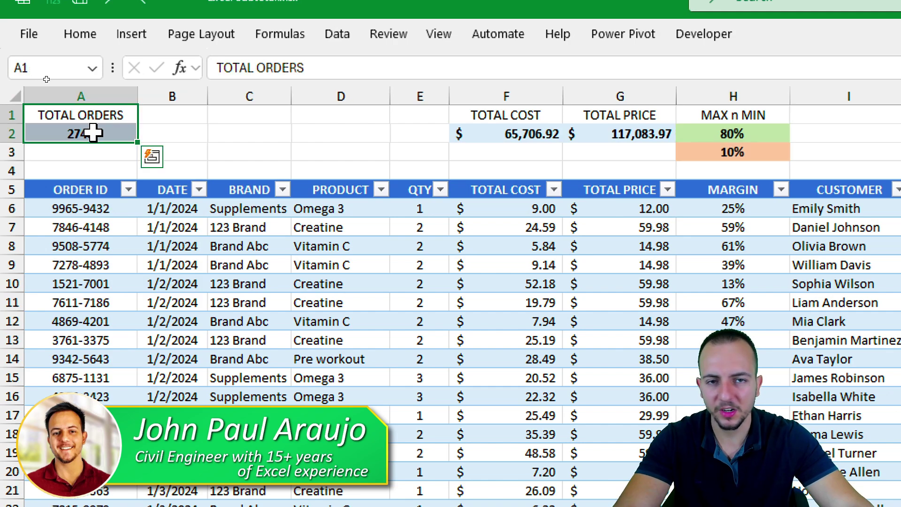
key("Return")
Step: Filter the DATE column to show only February 2024 dates
left_click(171, 190)
left_click(199, 190)
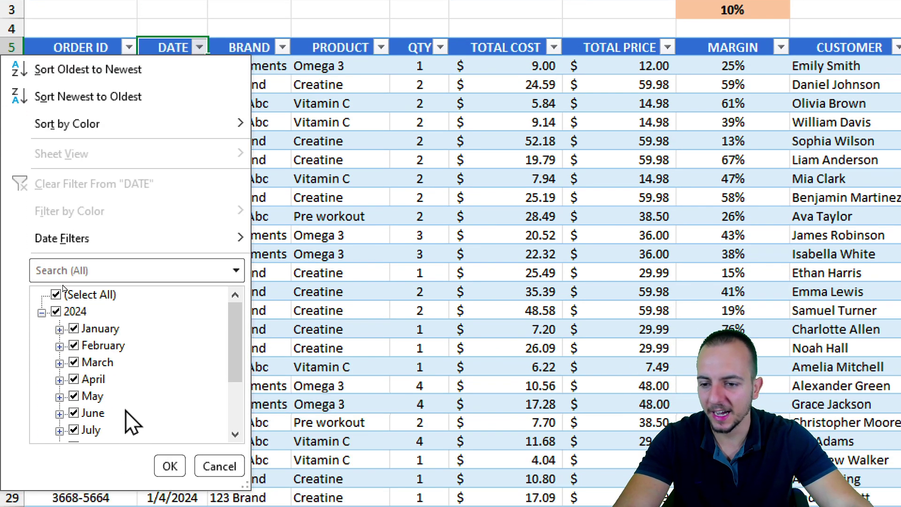
left_click(72, 311)
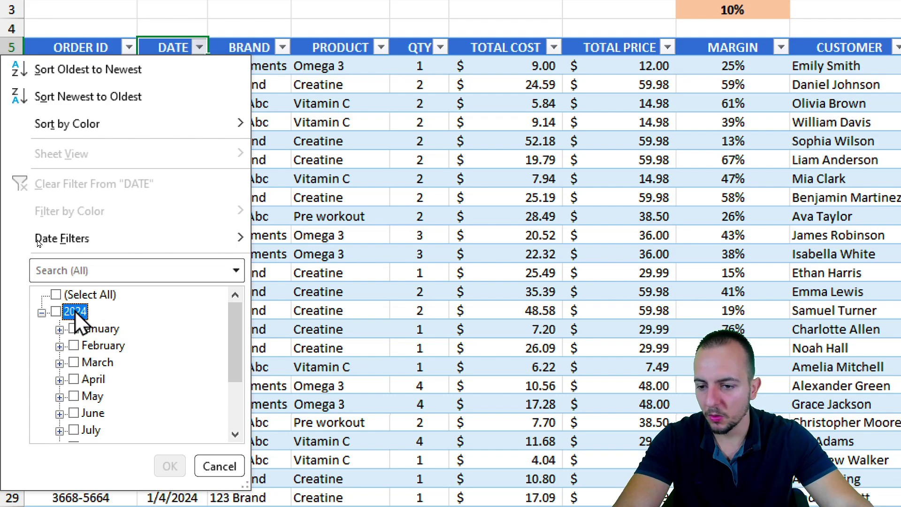
left_click(103, 346)
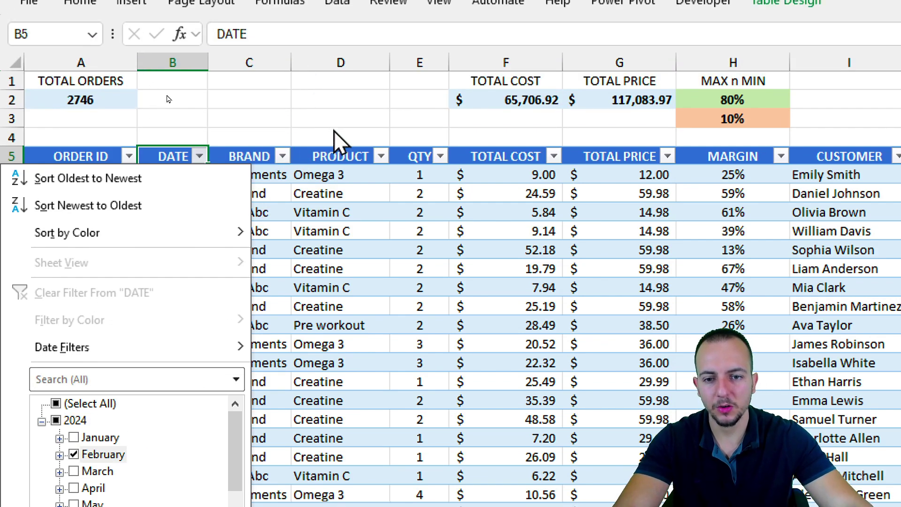
key("Return")
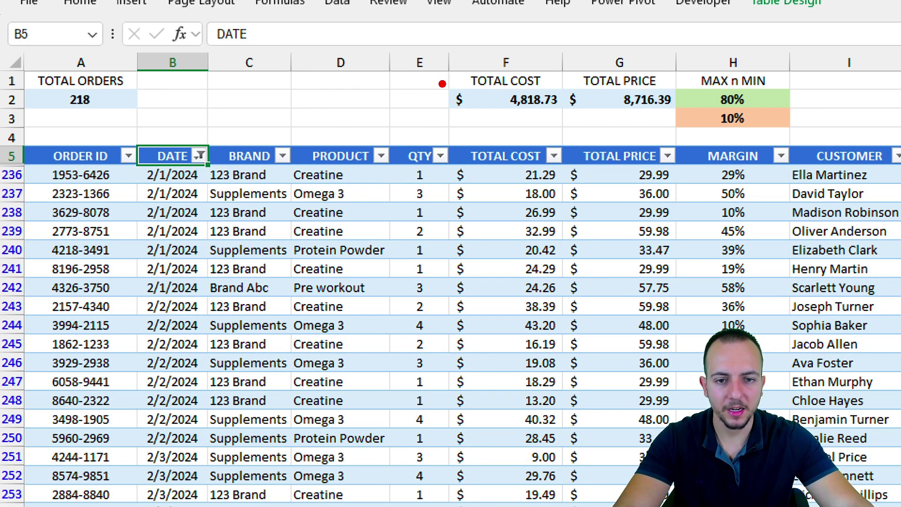
Step: Select the summary cells above the orders table
left_click_drag(442, 84, 680, 112)
mouse_move(715, 84)
left_mouse_down()
mouse_move(676, 92)
mouse_move(793, 112)
mouse_move(723, 85)
left_mouse_up()
left_click_drag(56, 84, 186, 150)
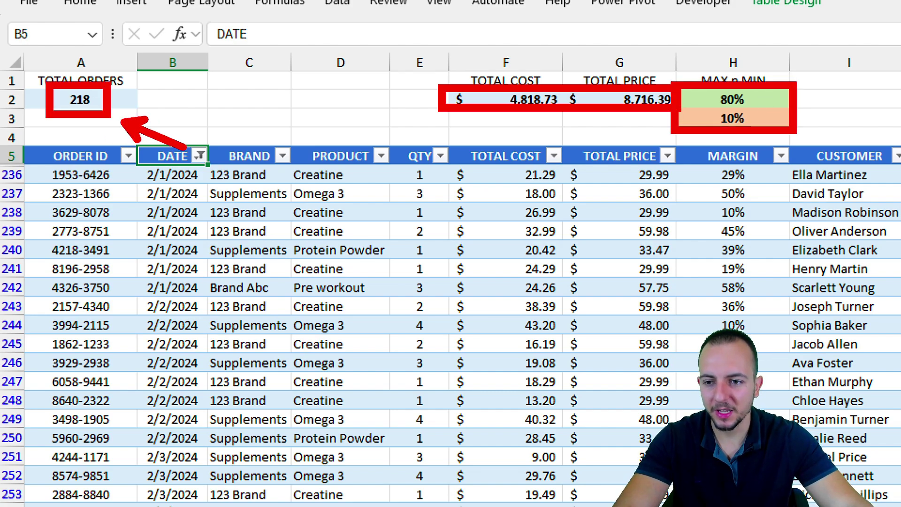
mouse_move(399, 136)
left_mouse_down()
mouse_move(420, 119)
mouse_move(341, 146)
mouse_move(361, 443)
left_mouse_up()
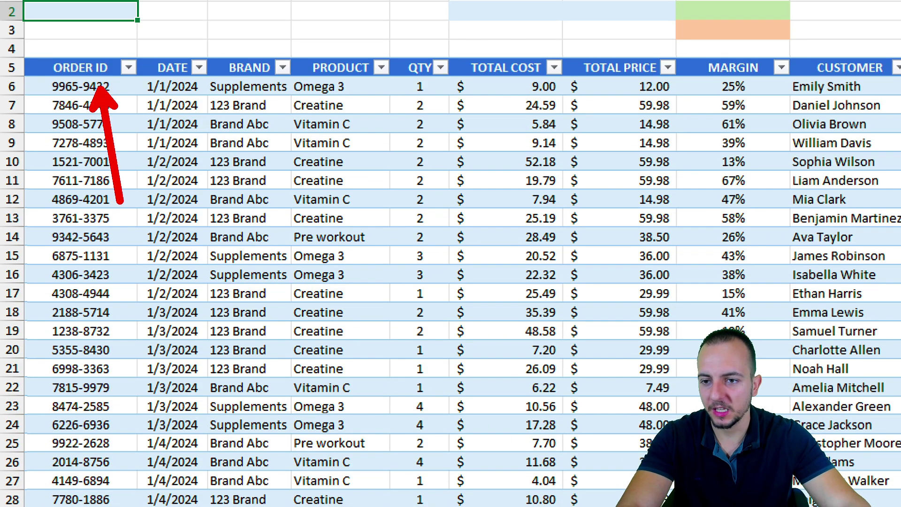
Step: Select ranges down each table column to review the unfiltered orders, then cancel the selection
left_click_drag(165, 90, 181, 206)
left_click_drag(251, 92, 277, 207)
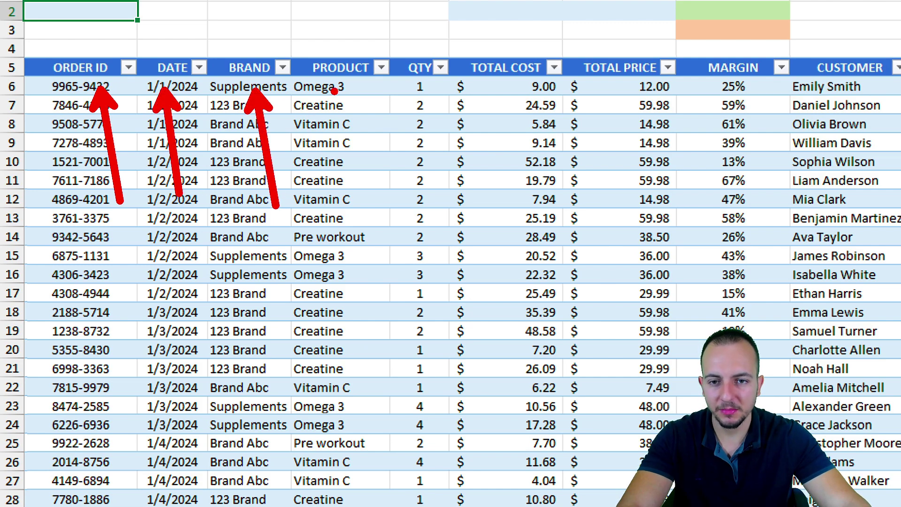
left_click_drag(334, 91, 354, 208)
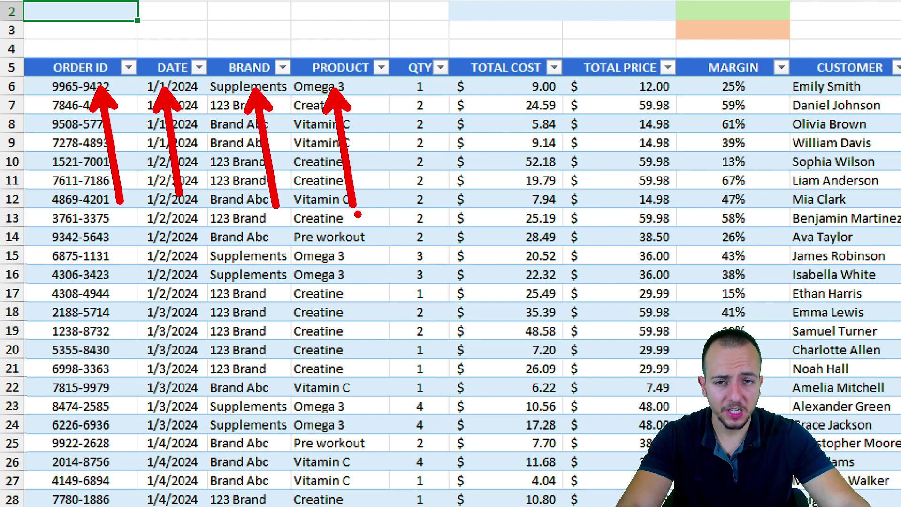
left_click_drag(413, 93, 414, 184)
left_click_drag(517, 94, 531, 189)
left_click_drag(610, 93, 610, 189)
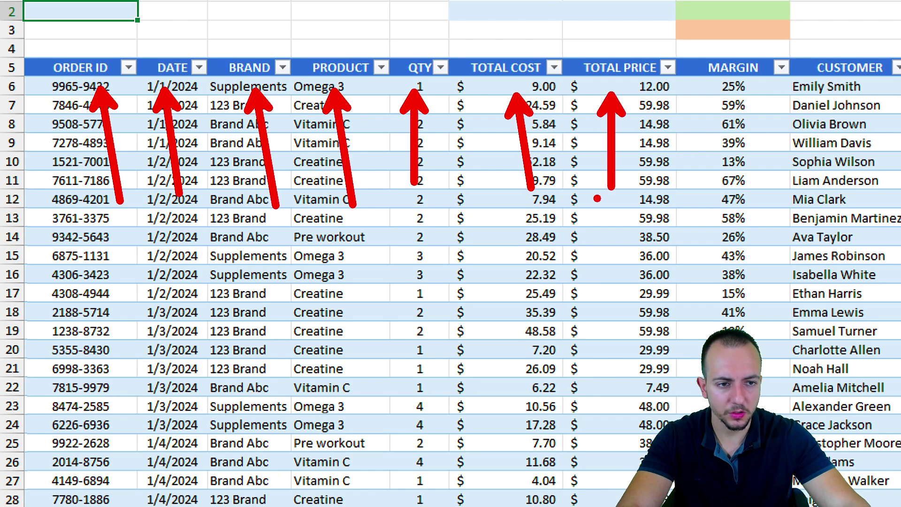
left_click_drag(722, 93, 722, 193)
left_click_drag(842, 92, 822, 211)
key("Escape")
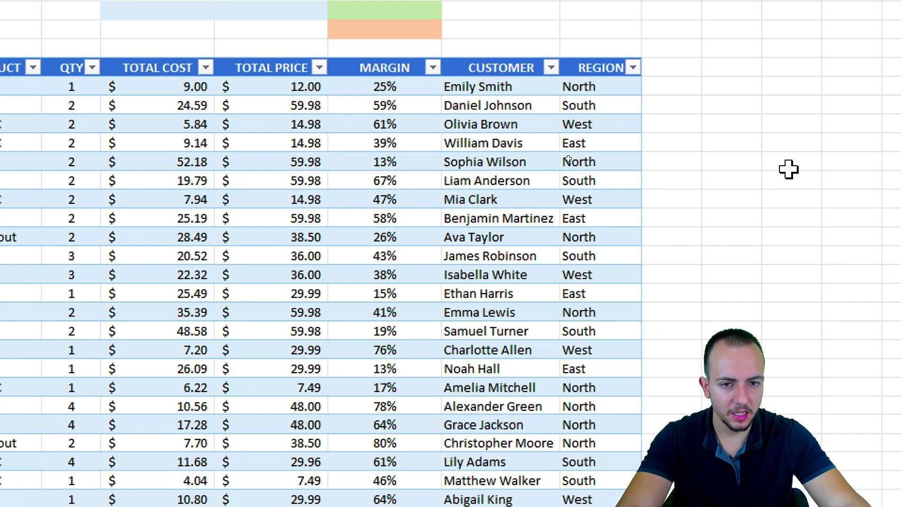
left_click_drag(609, 89, 609, 179)
key("Escape")
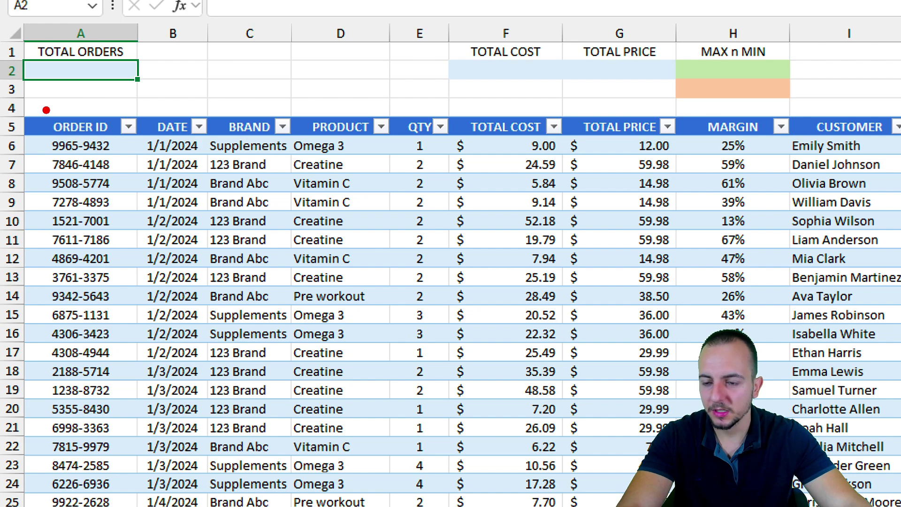
mouse_move(46, 109)
left_mouse_down()
mouse_move(100, 190)
mouse_move(115, 300)
left_mouse_up()
left_click_drag(132, 100, 275, 67)
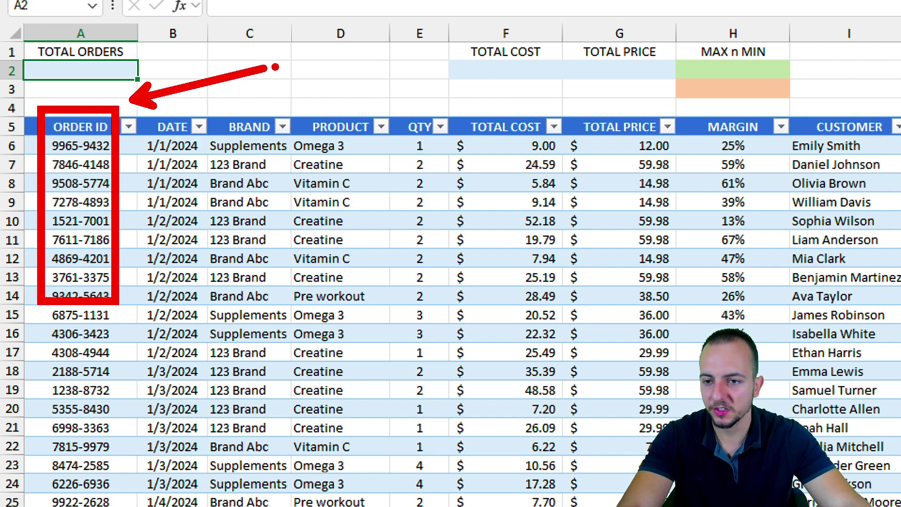
key("Escape")
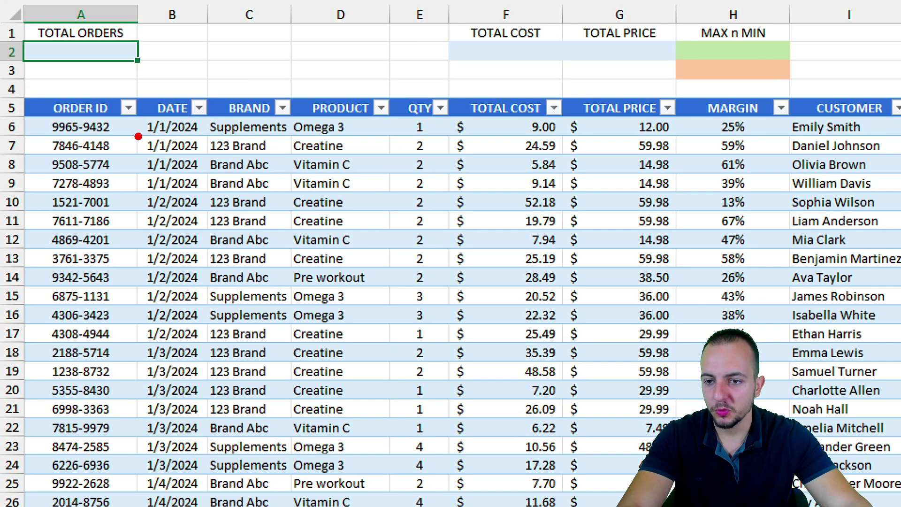
left_click_drag(123, 128, 281, 127)
left_click_drag(79, 145, 23, 145)
left_click_drag(106, 165, 190, 166)
left_click_drag(87, 181, 7, 180)
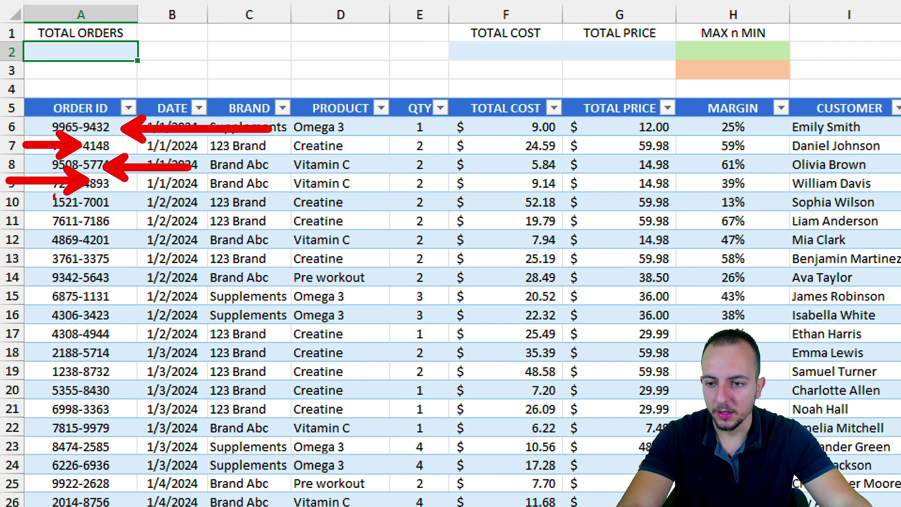
left_click_drag(119, 203, 183, 202)
left_click_drag(101, 215, 28, 216)
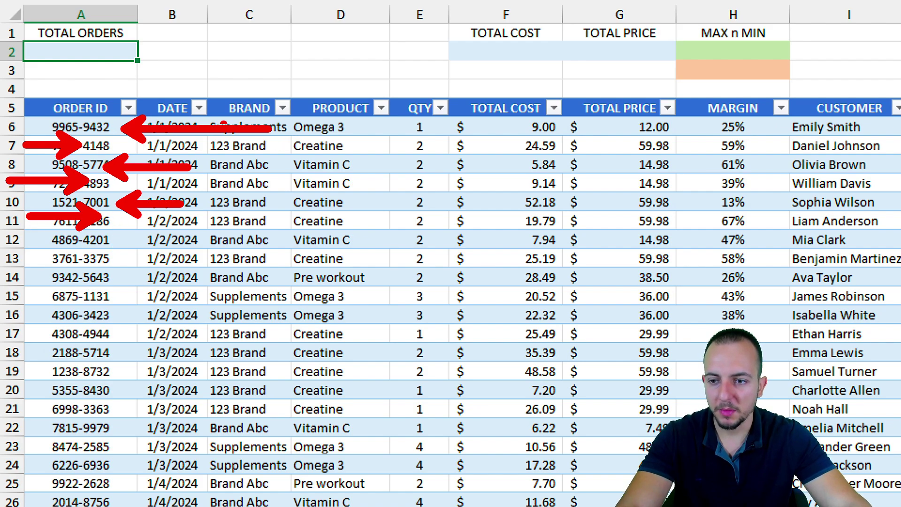
Step: Try a COUNTA formula in A2, then discard it
type("=CO")
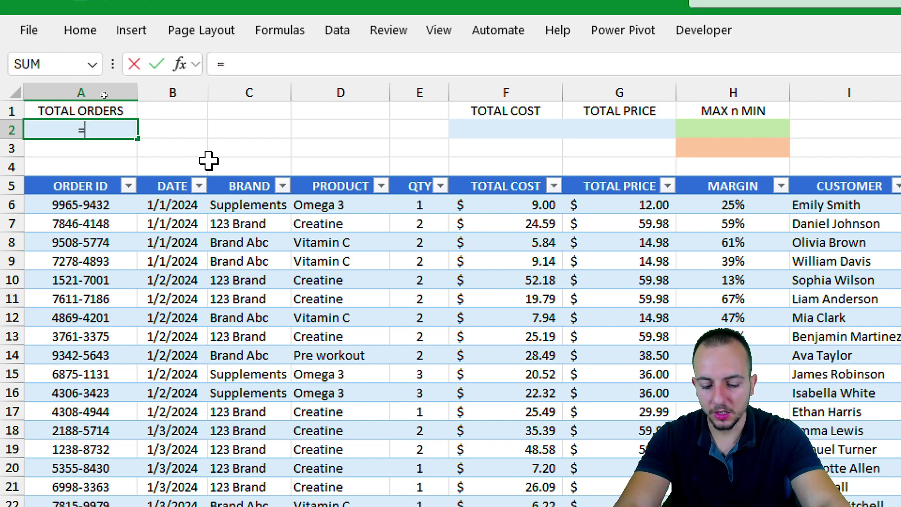
type("UNT")
key("Down")
key("Tab")
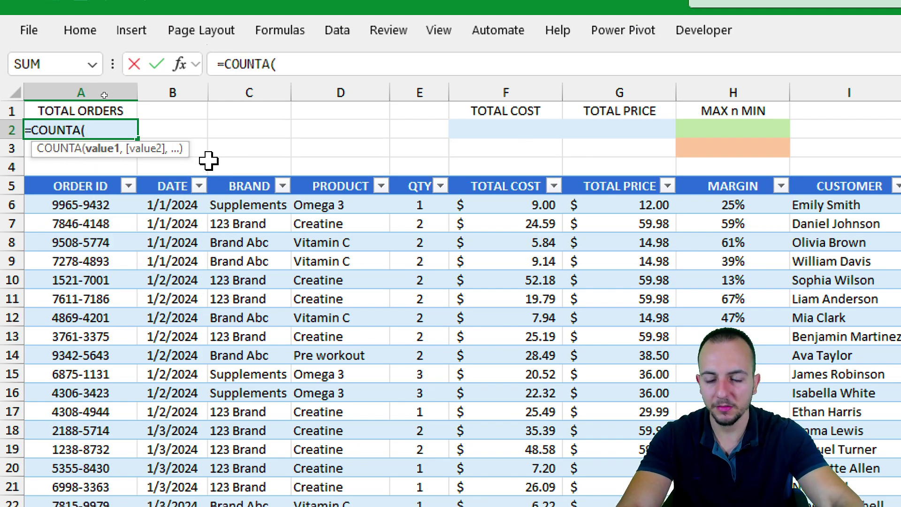
key("Escape")
Step: Start =SUBTOTAL( in A2 using function number 3 - COUNTA
type("=SUBT")
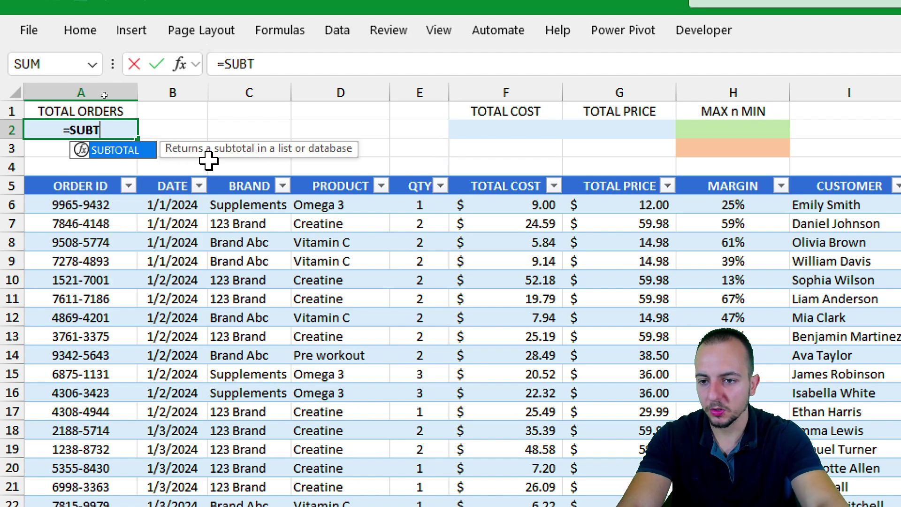
key("Tab")
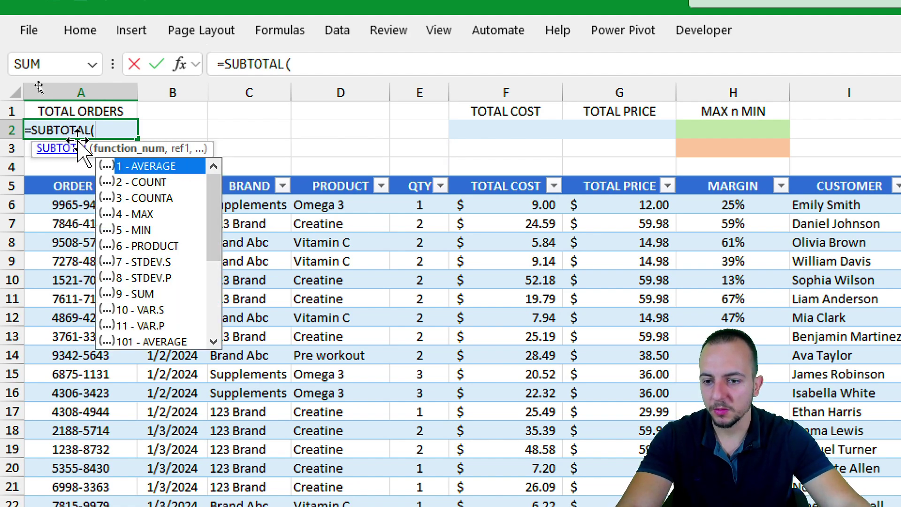
left_click(177, 199)
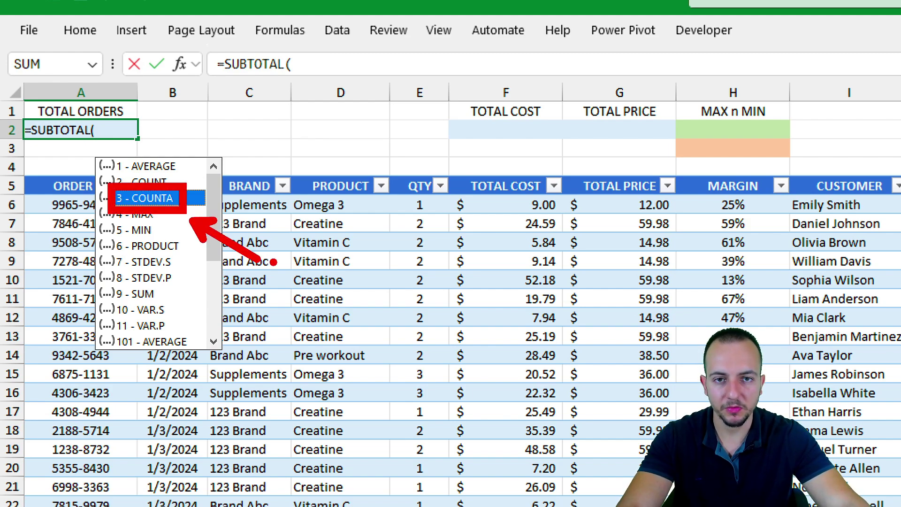
mouse_move(350, 163)
left_mouse_down()
mouse_move(281, 324)
mouse_move(373, 158)
left_mouse_up()
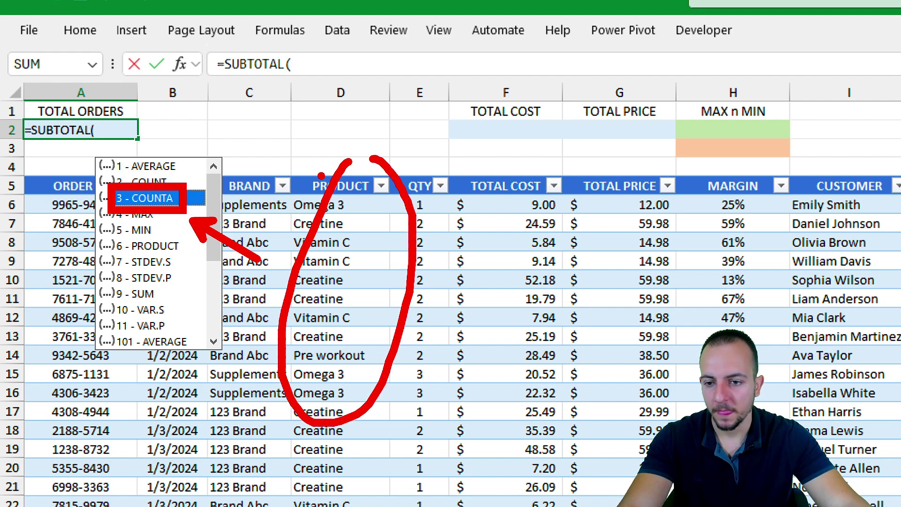
key("Escape")
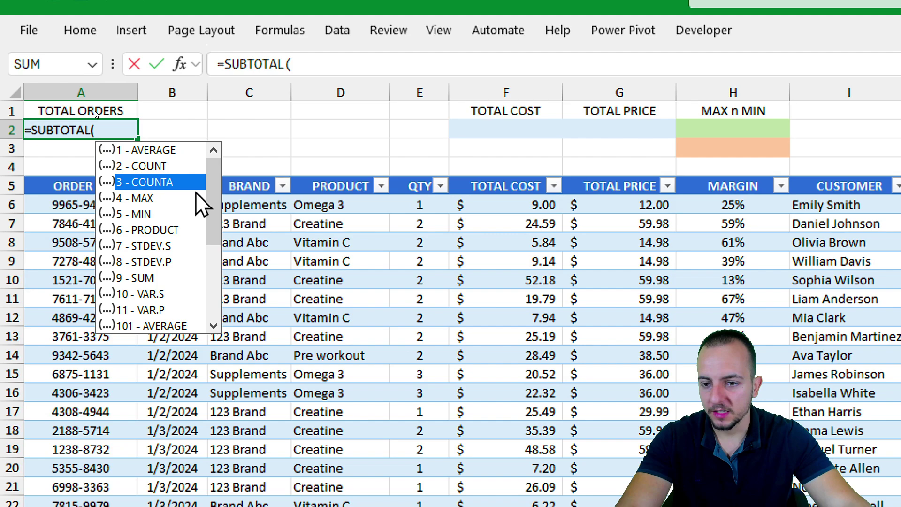
double_click(151, 187)
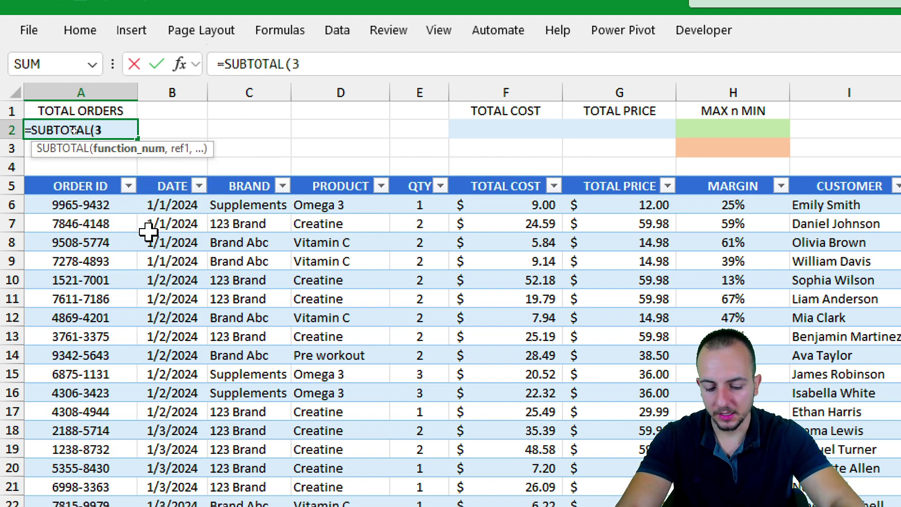
Step: Complete A2 as =SUBTOTAL(3,Table1[ORDER ID]), showing 2746 orders
type(",")
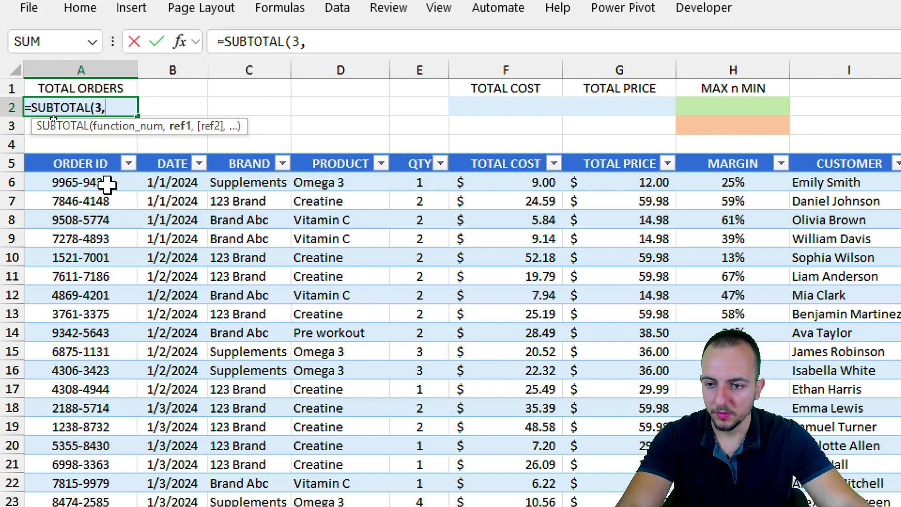
left_click_drag(107, 186, 125, 332)
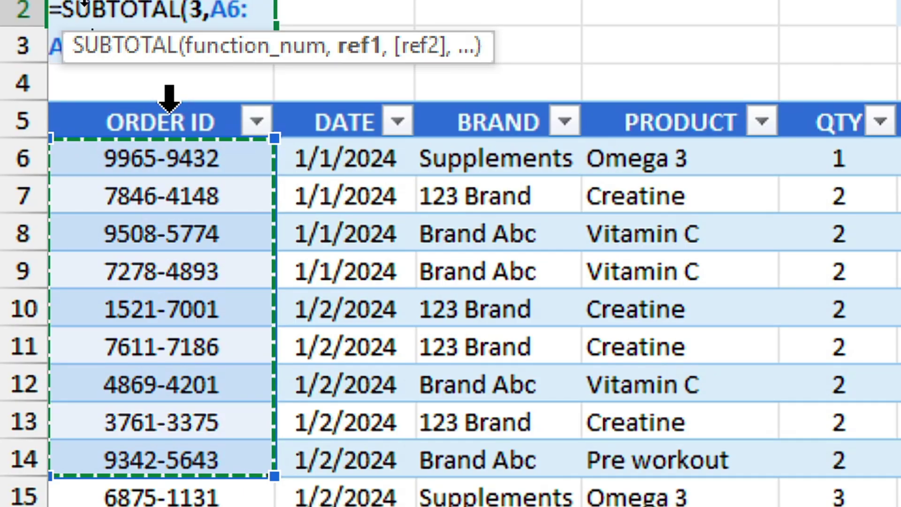
left_click(165, 105)
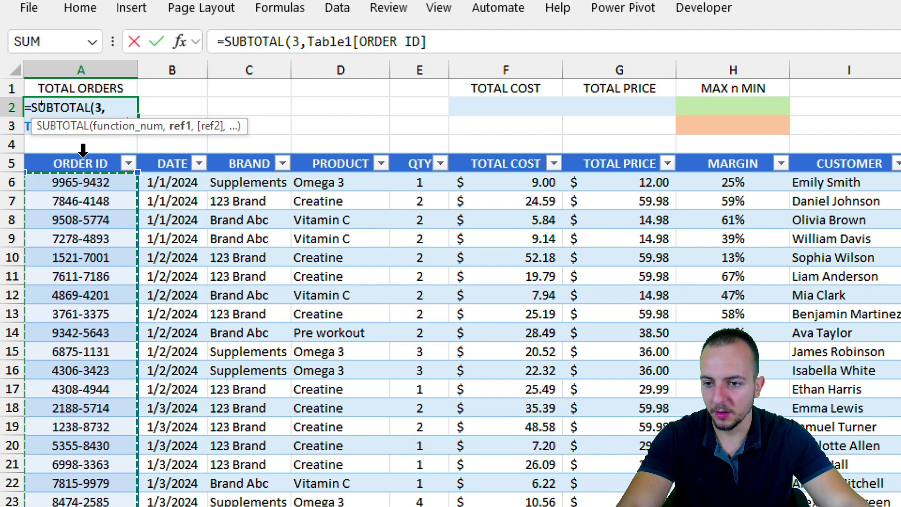
scroll(103, 441, "down", 7)
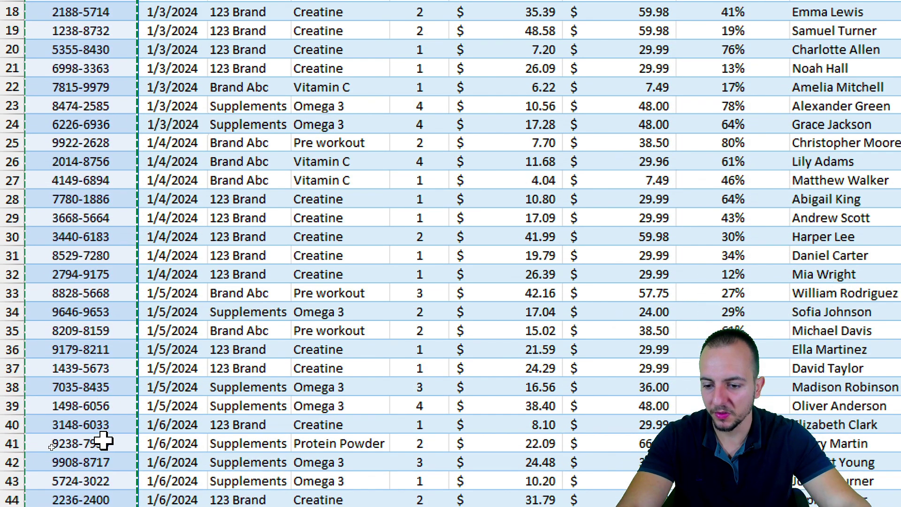
scroll(104, 441, "up", 6)
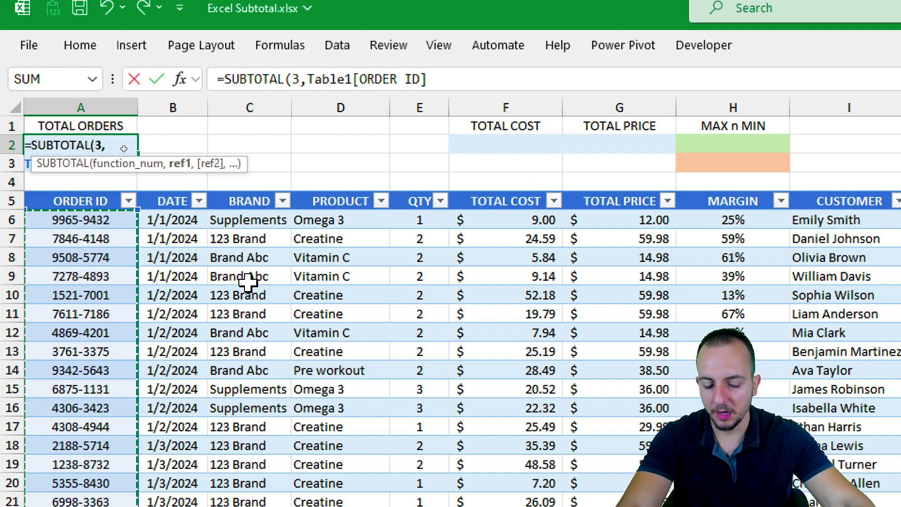
key("Return")
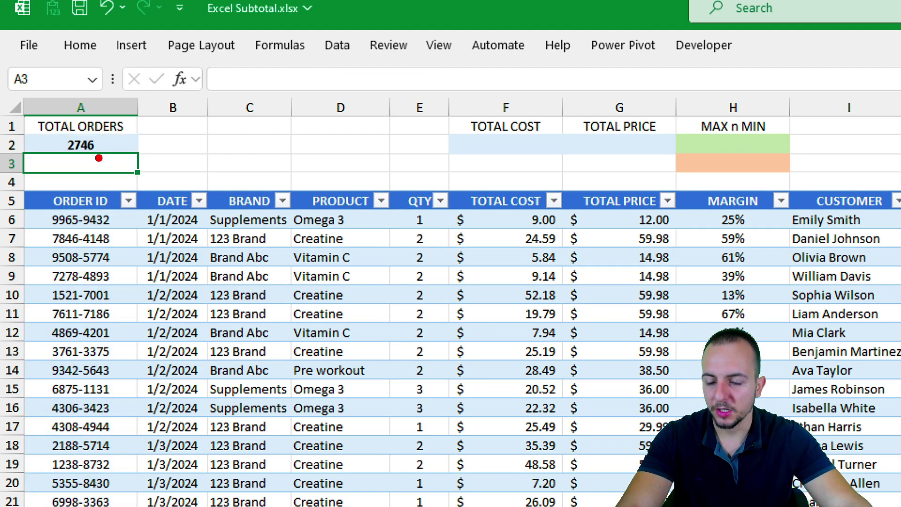
Step: Filter the PRODUCT column to only Creatine and Omega 3, dropping the count to 1869
mouse_move(52, 129)
left_mouse_down()
mouse_move(112, 162)
mouse_move(180, 149)
left_mouse_up()
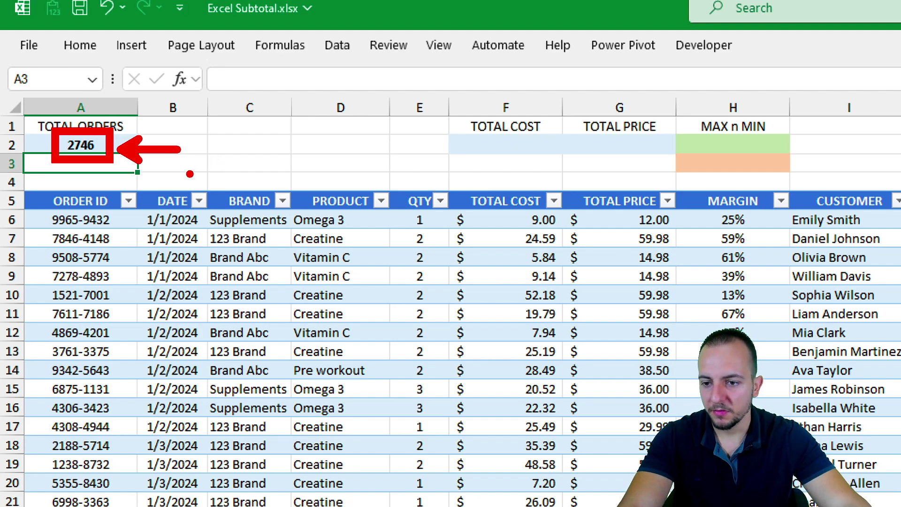
key("Escape")
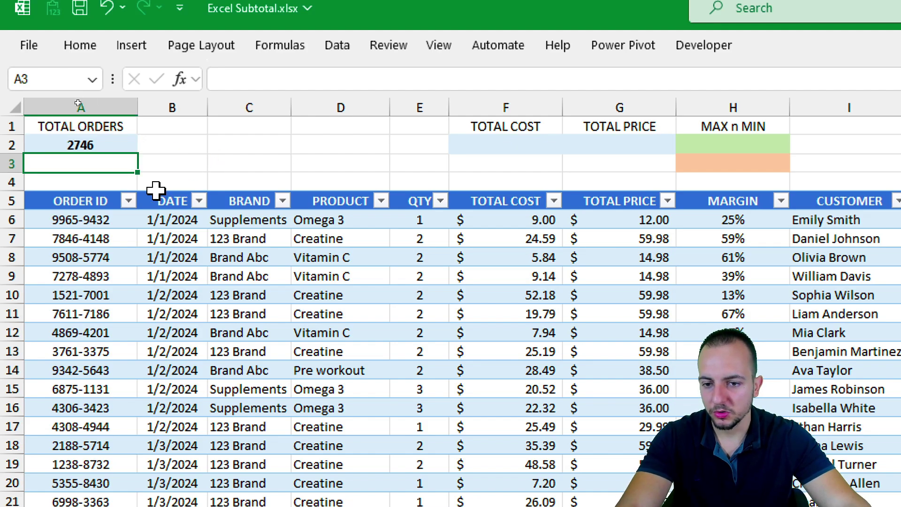
left_click(380, 202)
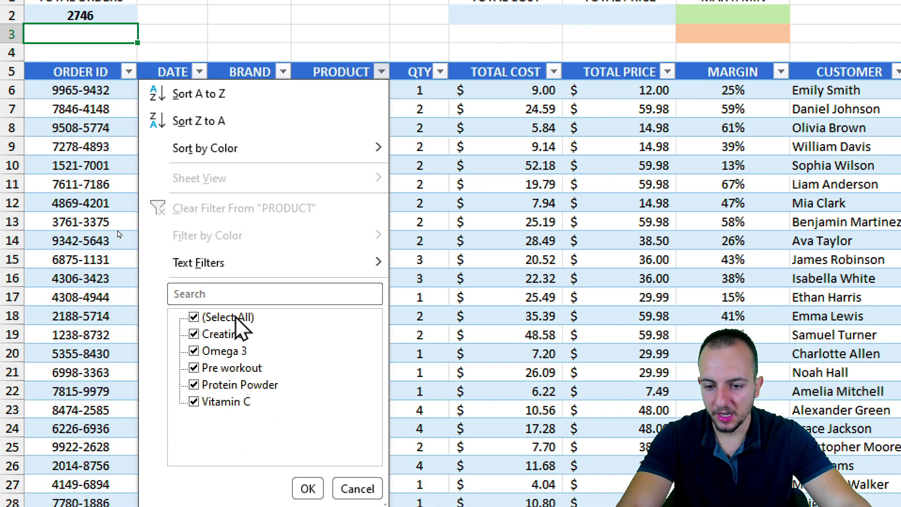
left_click(236, 318)
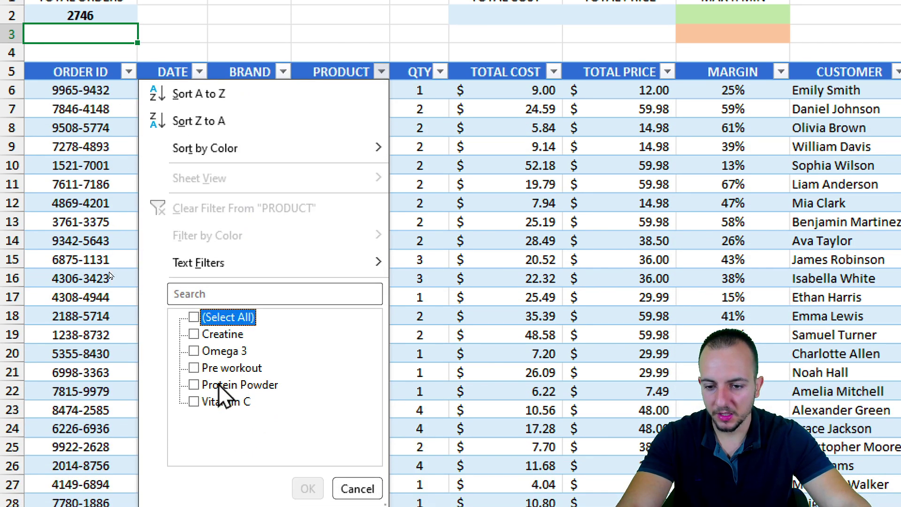
left_click(230, 330)
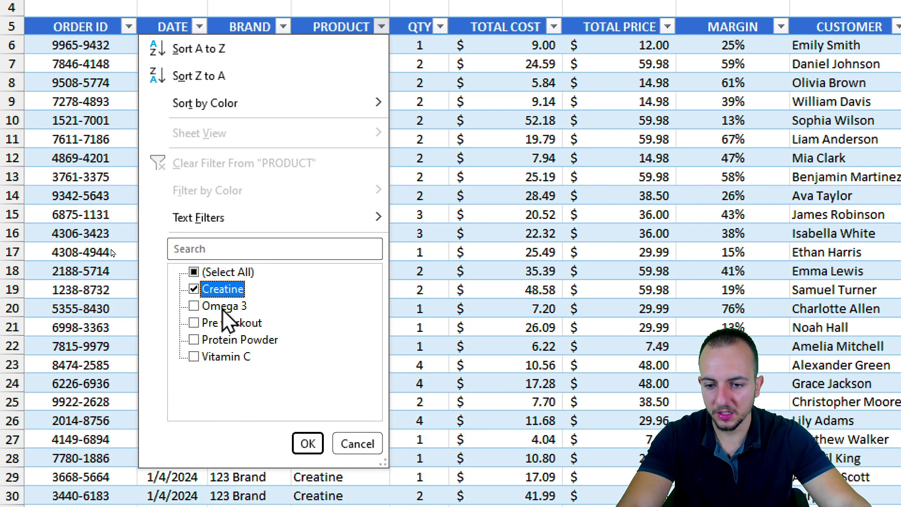
left_click(223, 310)
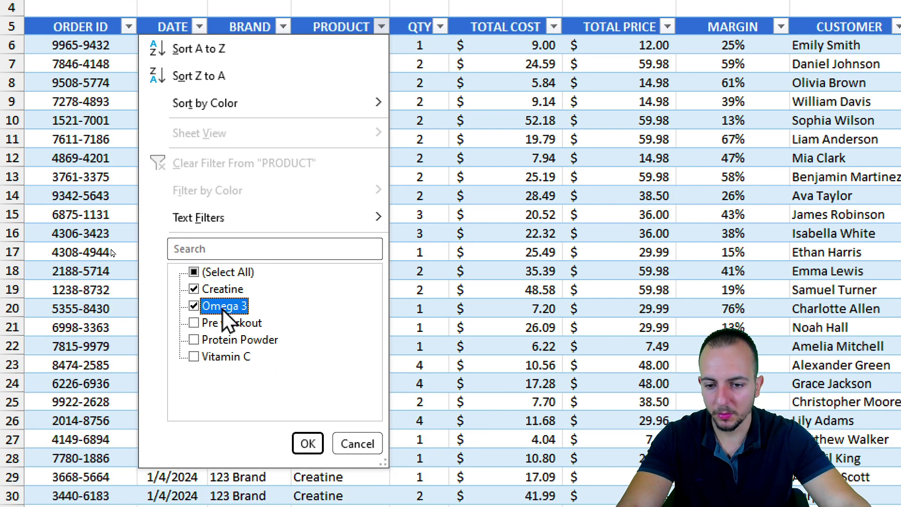
left_click(232, 328)
left_click(231, 338)
left_click(232, 323)
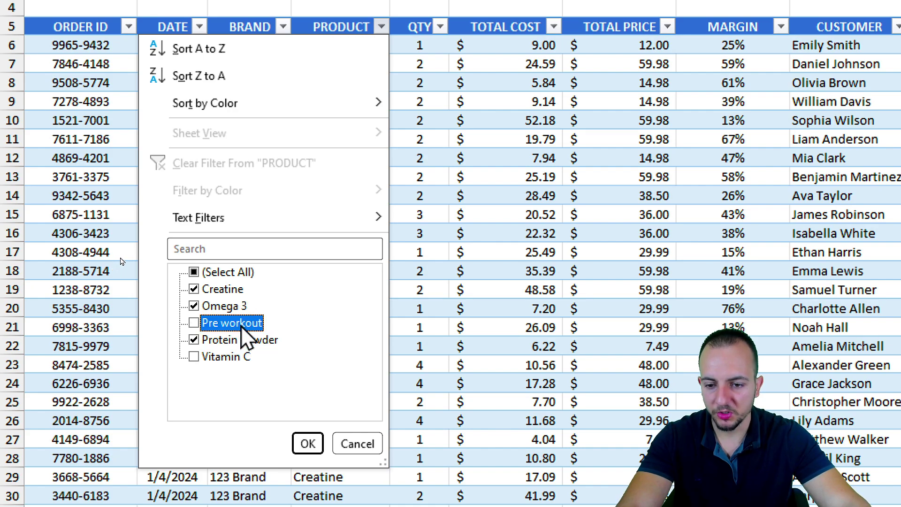
left_click(232, 339)
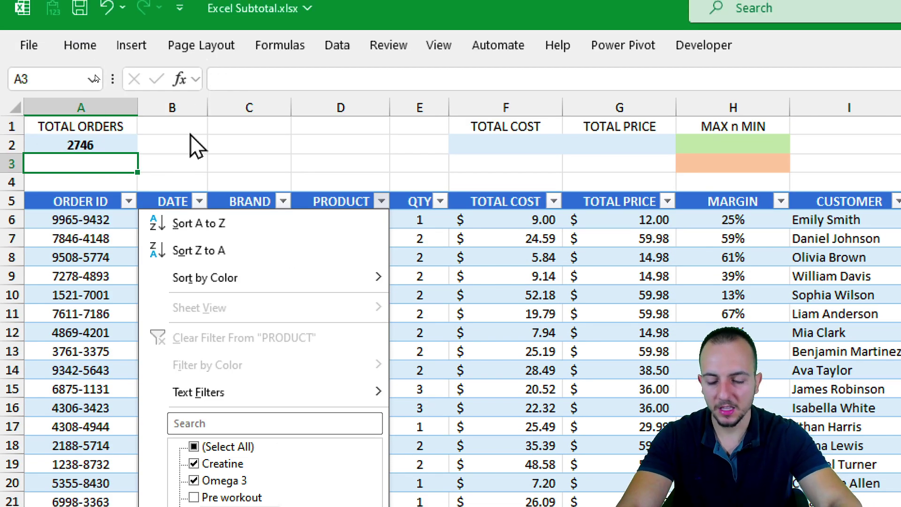
key("Return")
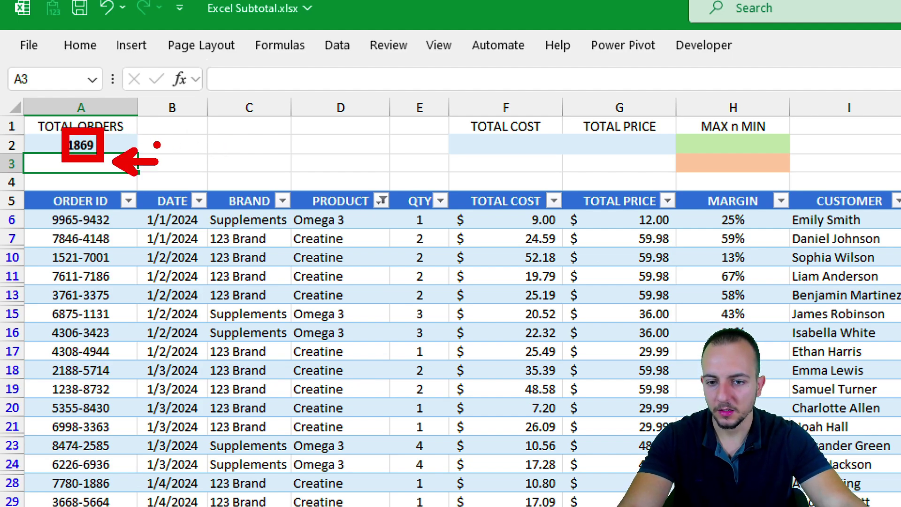
Step: Clear the PRODUCT filter so Vitamin C, Pre workout and all other products reappear
left_click(125, 145)
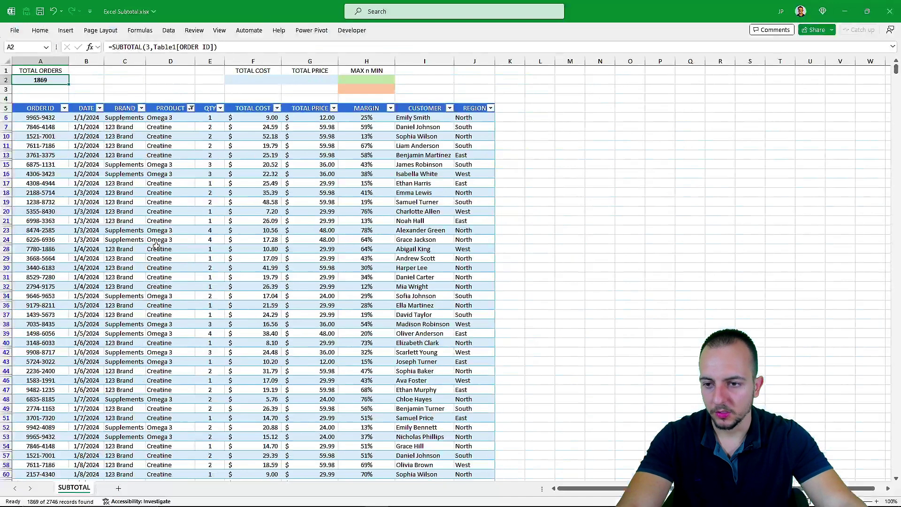
scroll(168, 194, "down", 3)
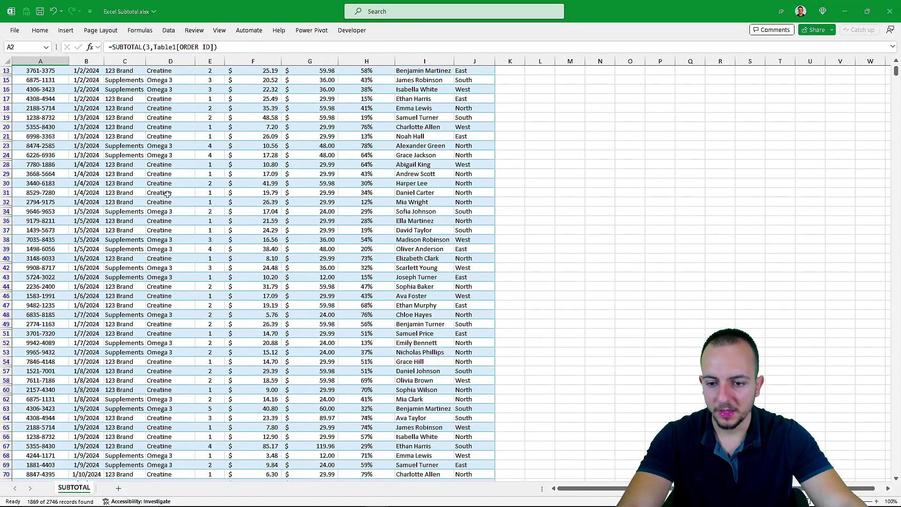
scroll(167, 193, "down", 10)
scroll(133, 120, "up", 20)
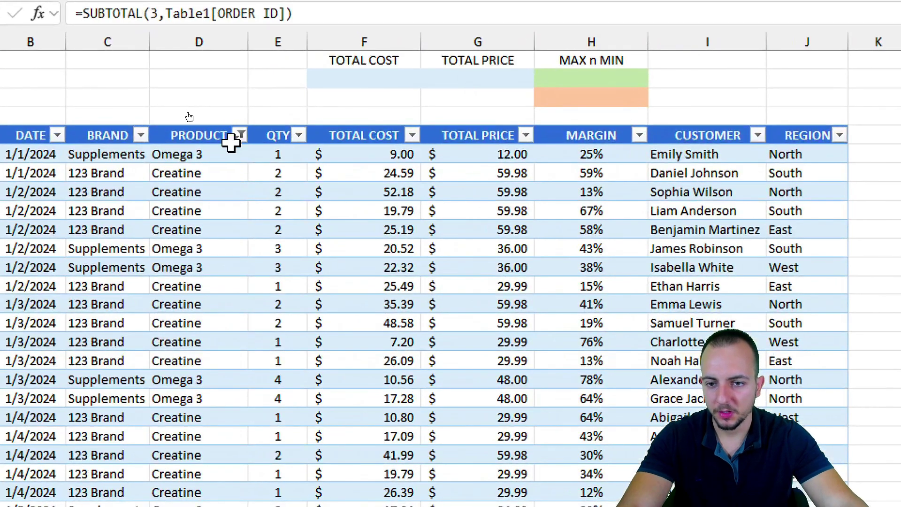
left_click(239, 136)
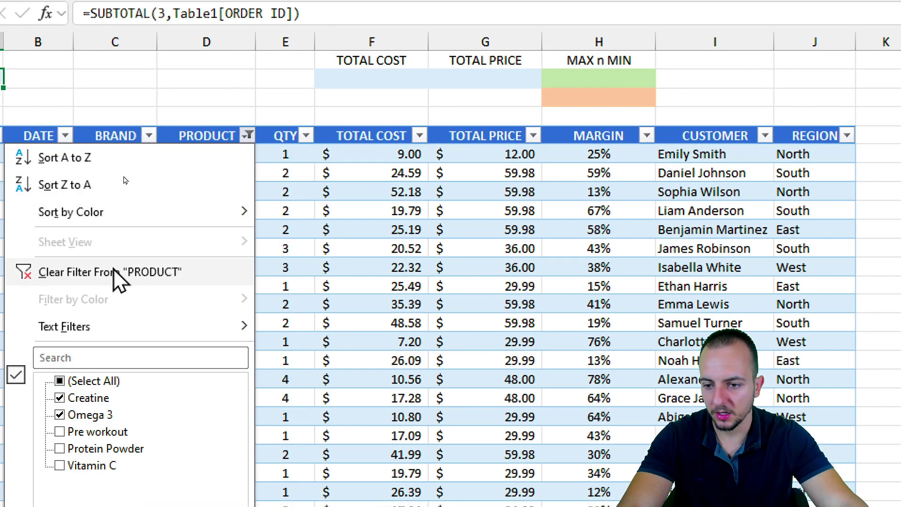
left_click(140, 283)
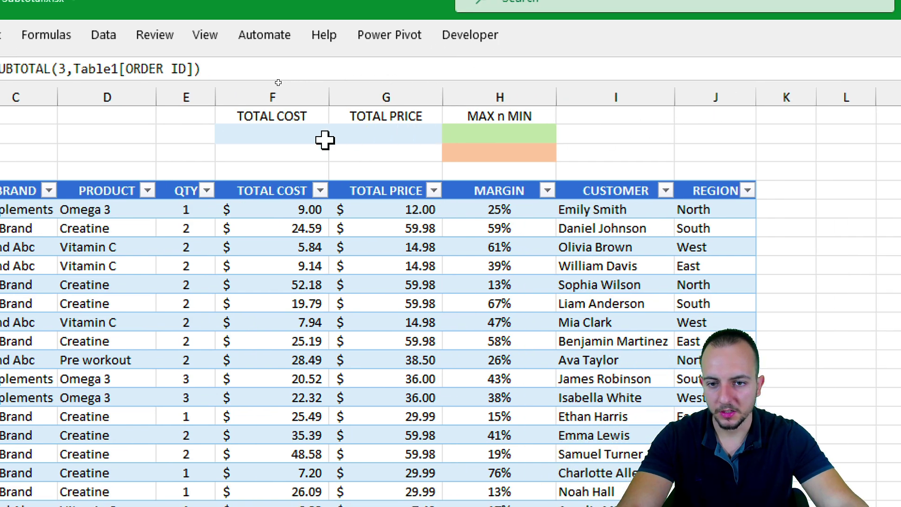
Step: Select summary cell F2 and review the TOTAL COST column values
left_click(314, 136)
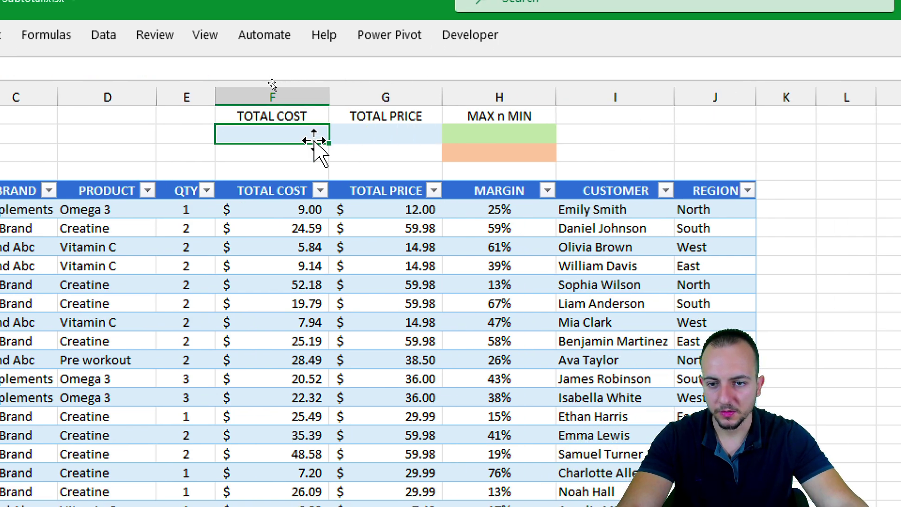
left_click(288, 116)
left_click(281, 133)
left_click_drag(248, 211, 261, 399)
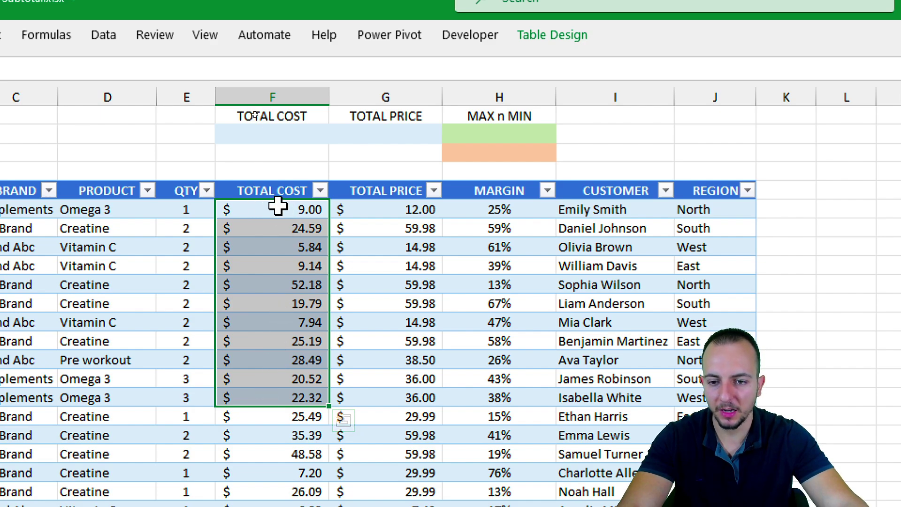
left_click_drag(249, 193, 241, 321)
left_click(285, 136)
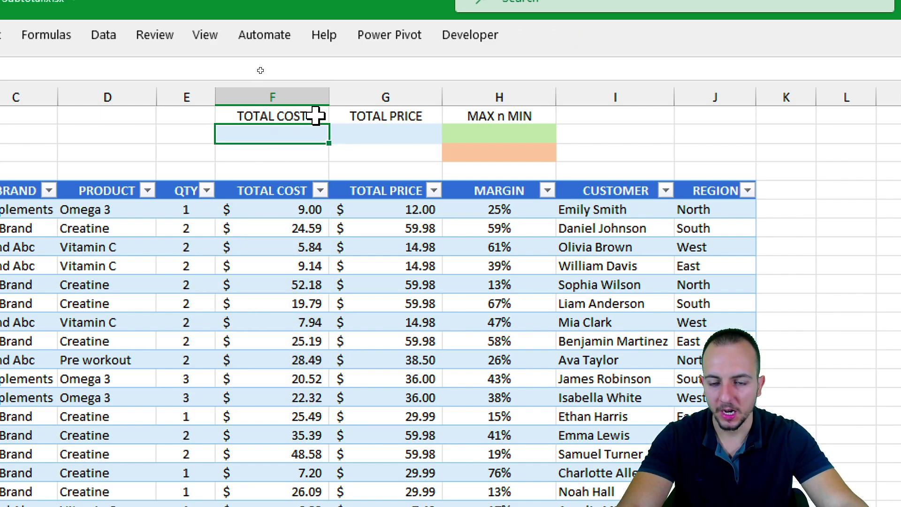
left_click(256, 117)
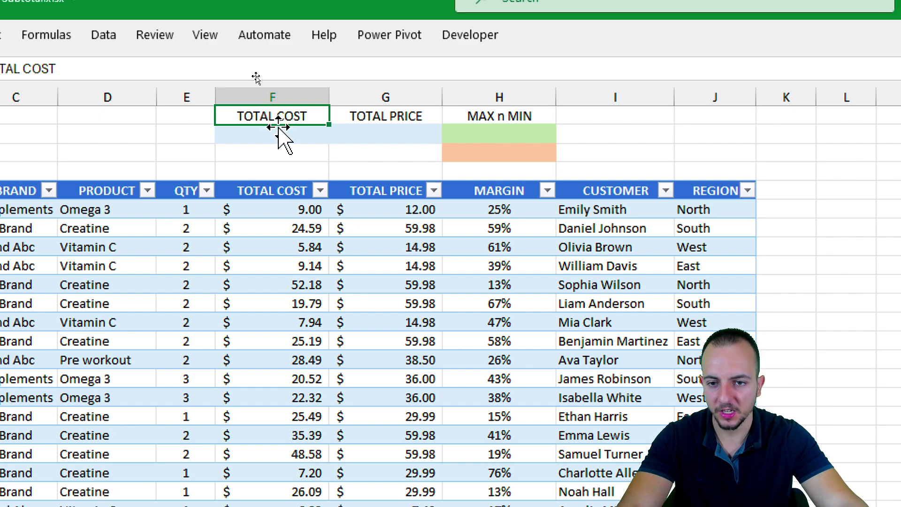
left_click(272, 131)
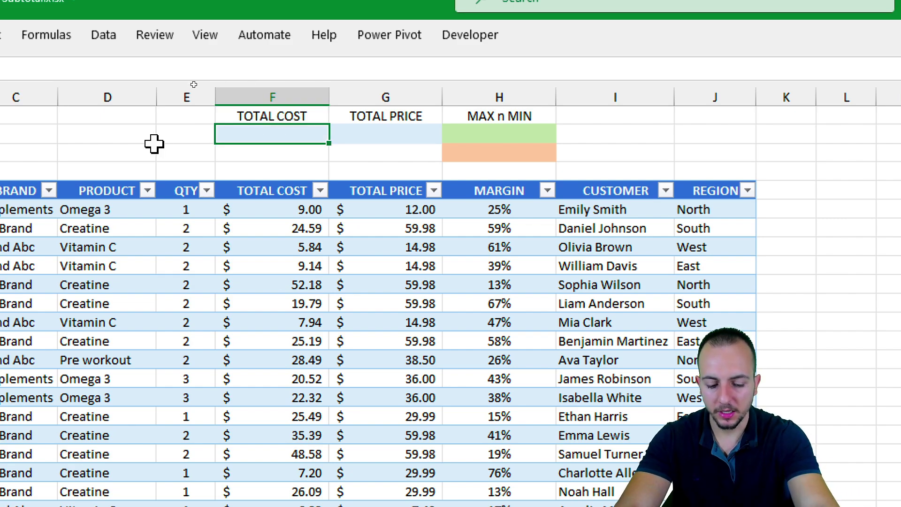
Step: Enter =SUBTOTAL(9,Table1[TOTAL COST]) in F2, showing $65,706.92
type("=SUB")
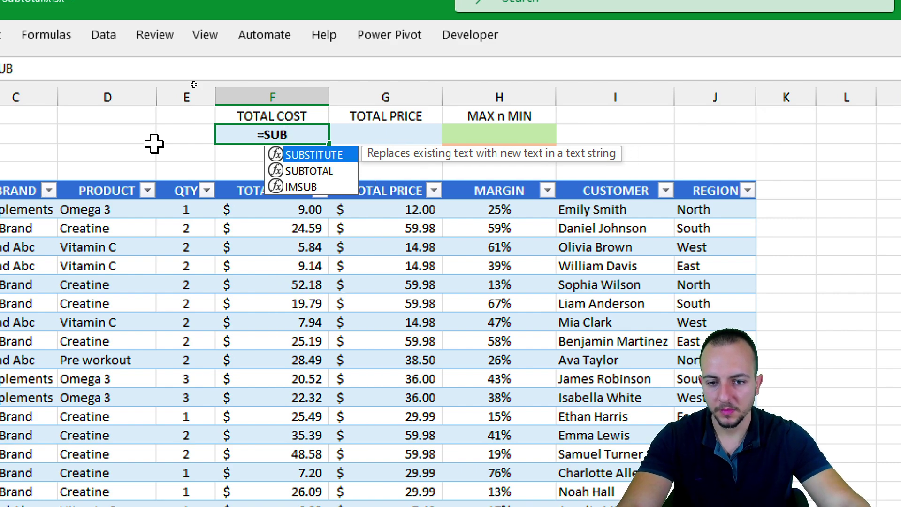
double_click(311, 171)
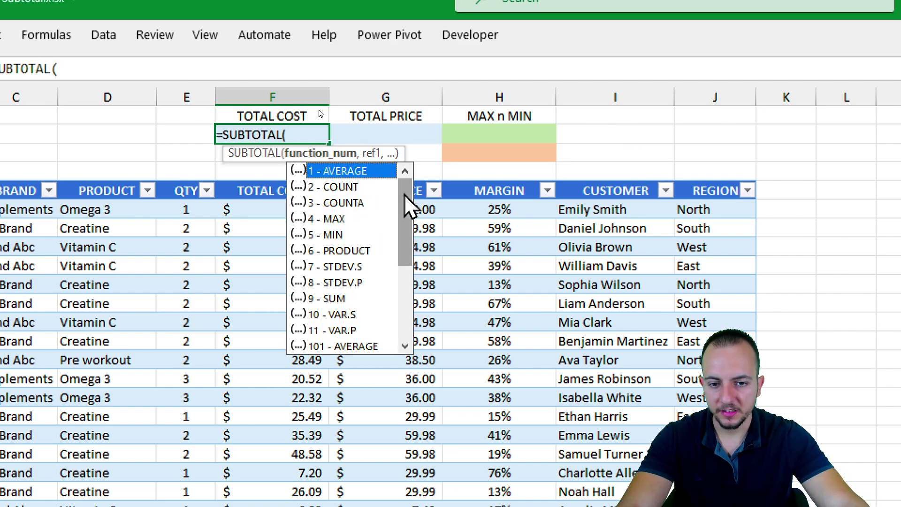
left_click_drag(407, 188, 406, 281)
left_click_drag(413, 256, 402, 181)
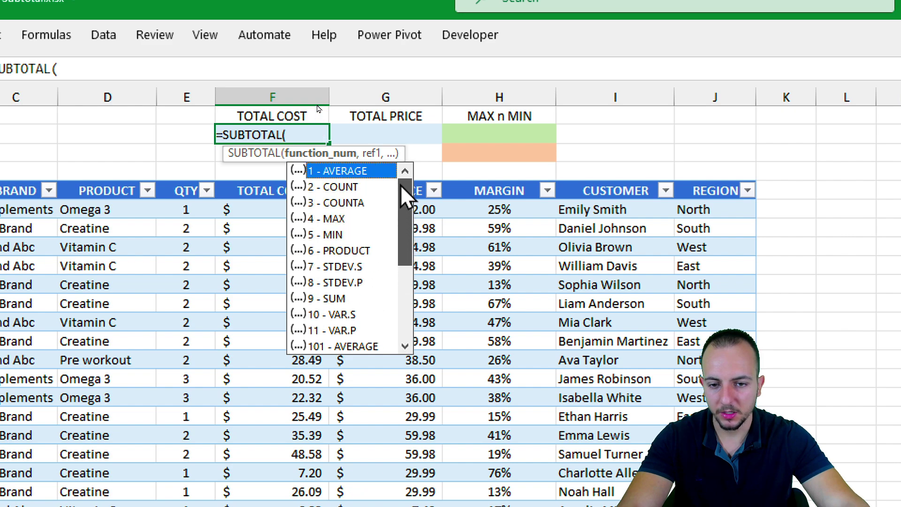
left_click(339, 299)
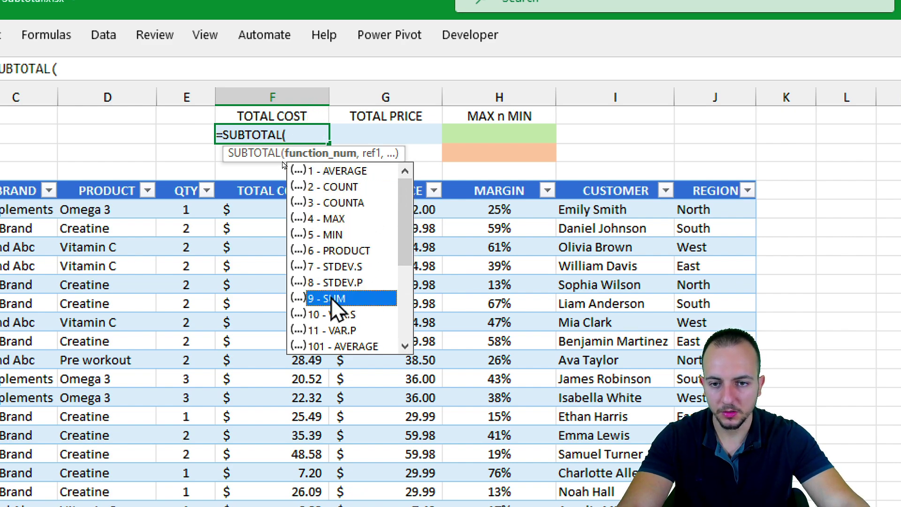
double_click(333, 300)
type(",")
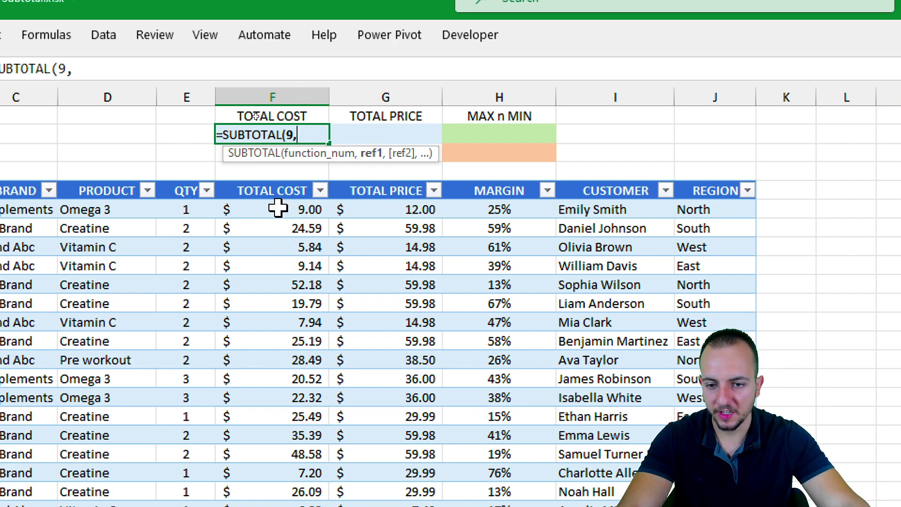
left_click_drag(281, 241, 282, 342)
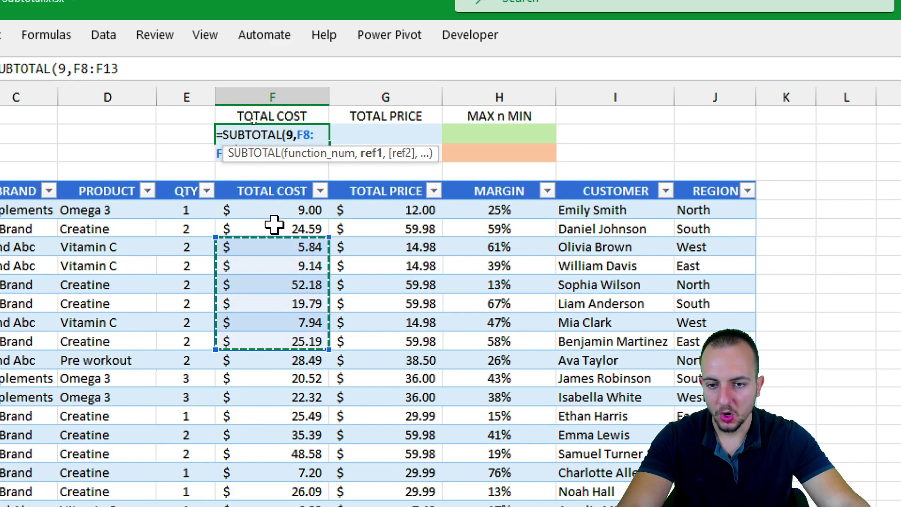
left_click(272, 177)
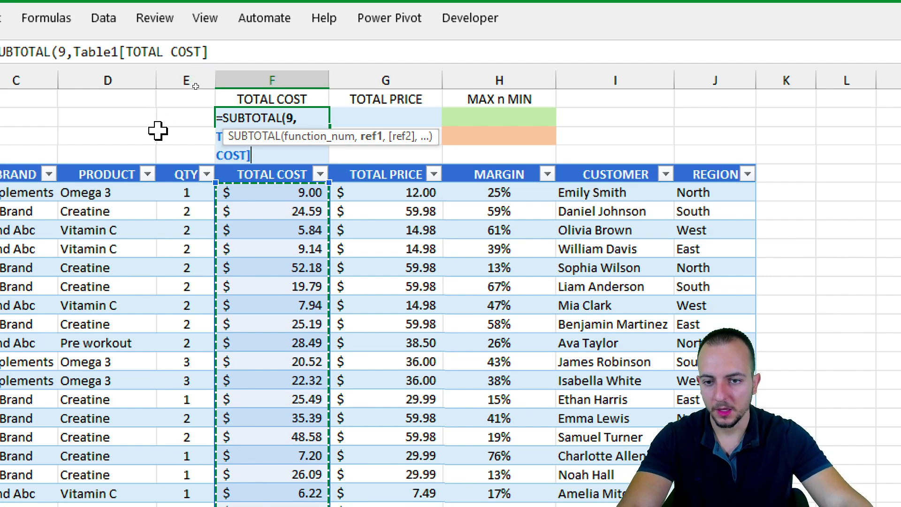
key("Return")
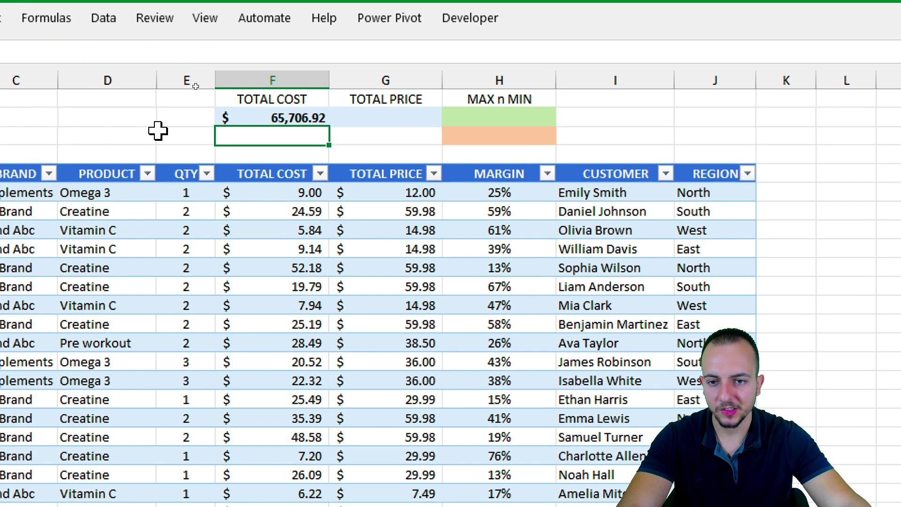
Step: Enter a SUBTOTAL 9 - SUM of the TOTAL PRICE column in G2, showing $117,083.97
left_click(295, 117)
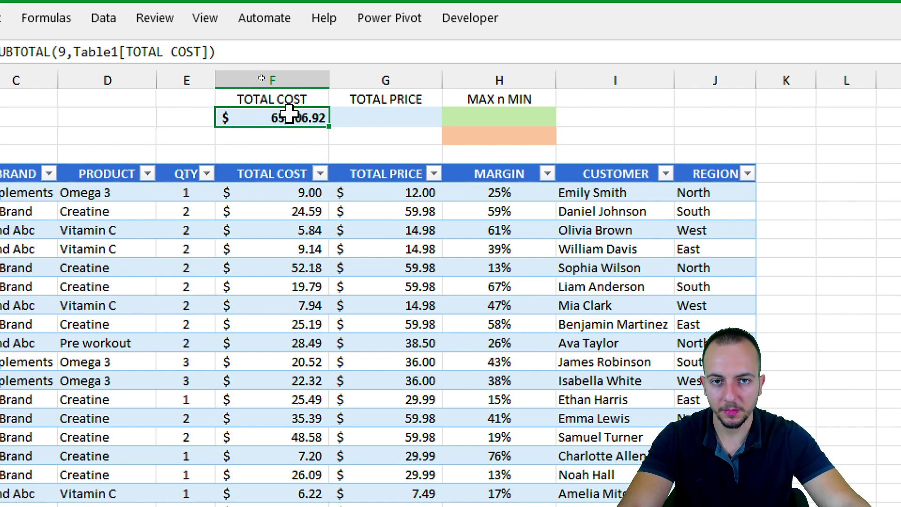
left_click(408, 117)
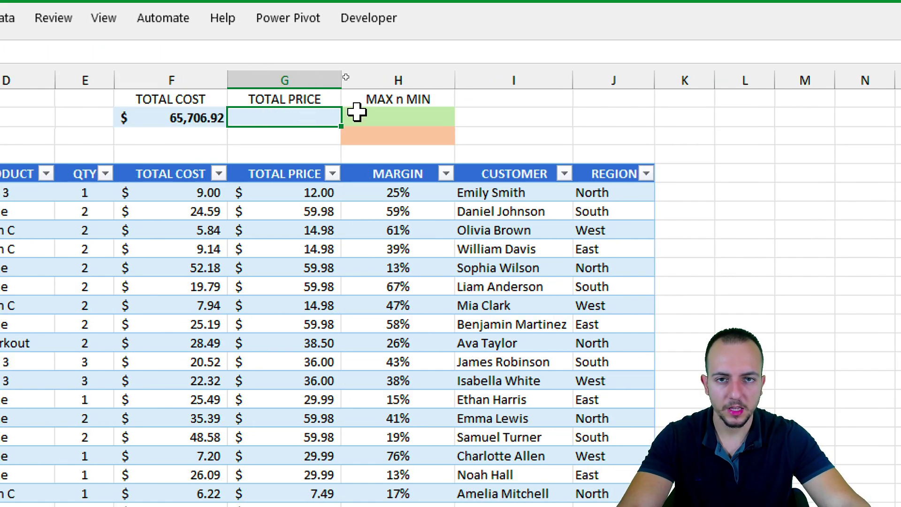
type("=")
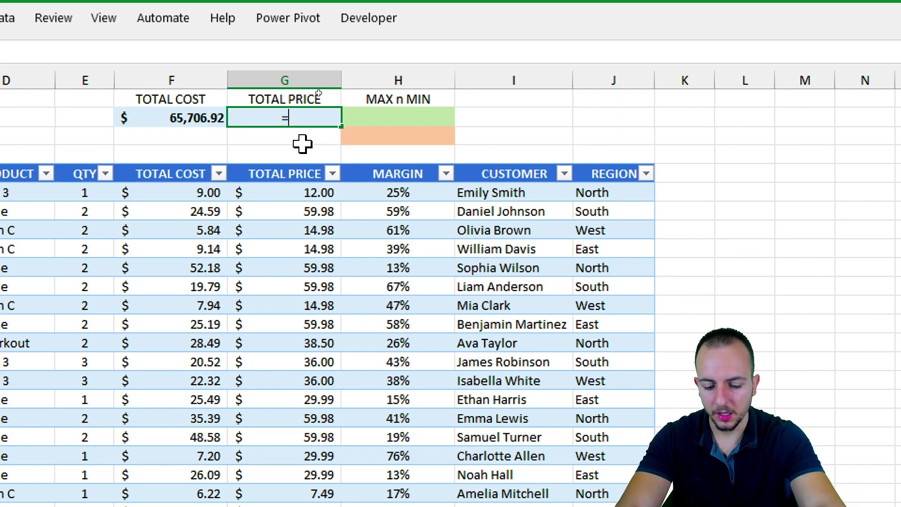
type("SUBT")
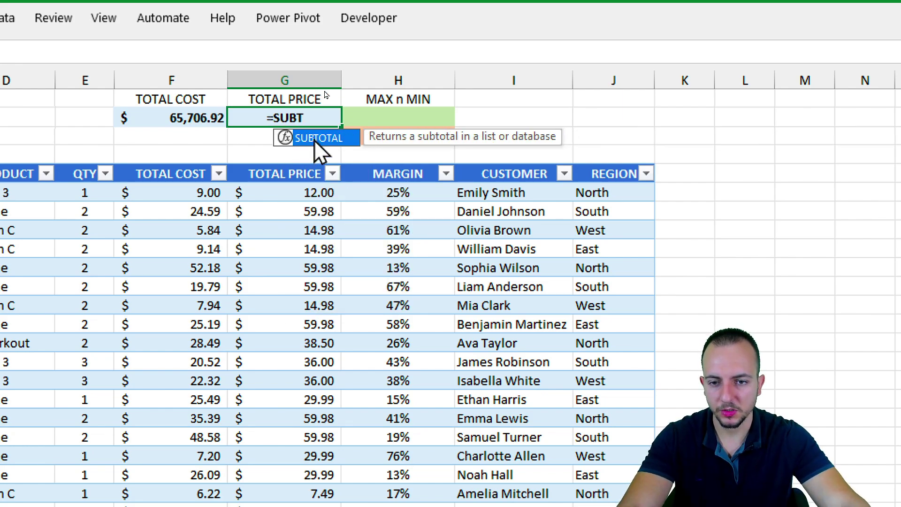
double_click(313, 138)
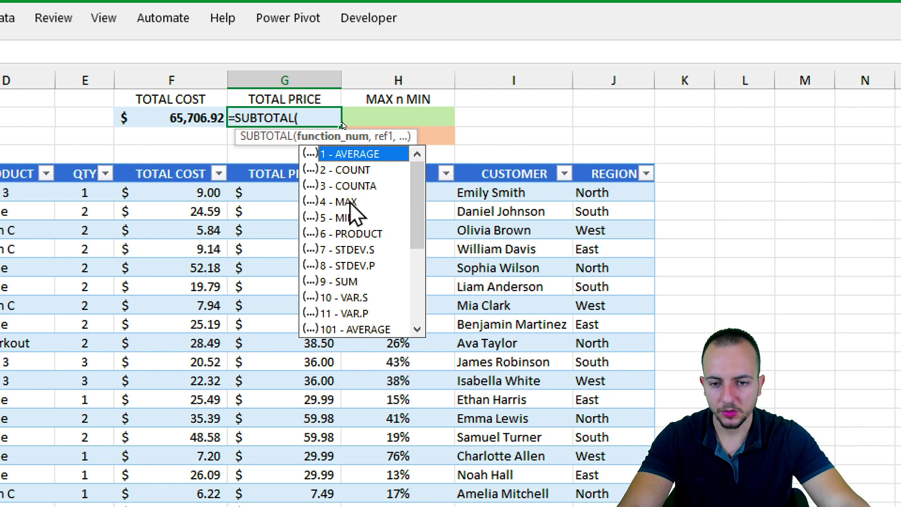
double_click(352, 282)
type(",")
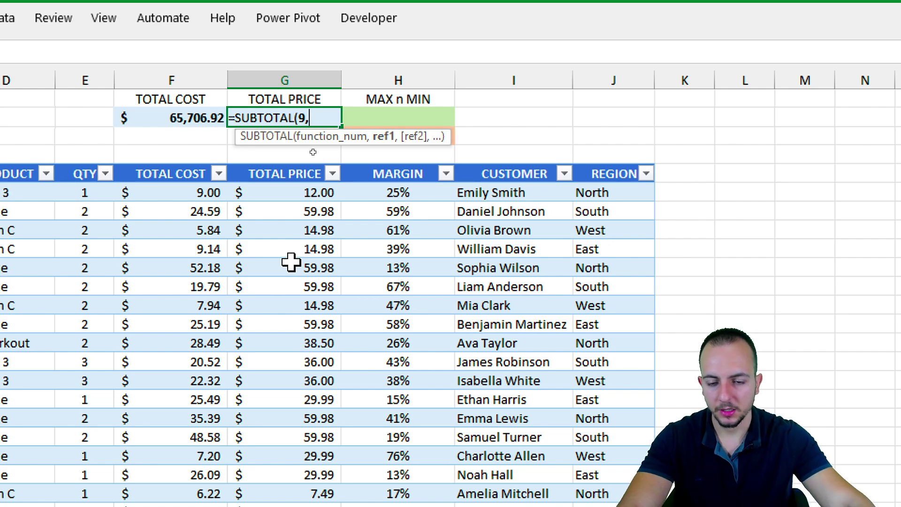
left_click(286, 165)
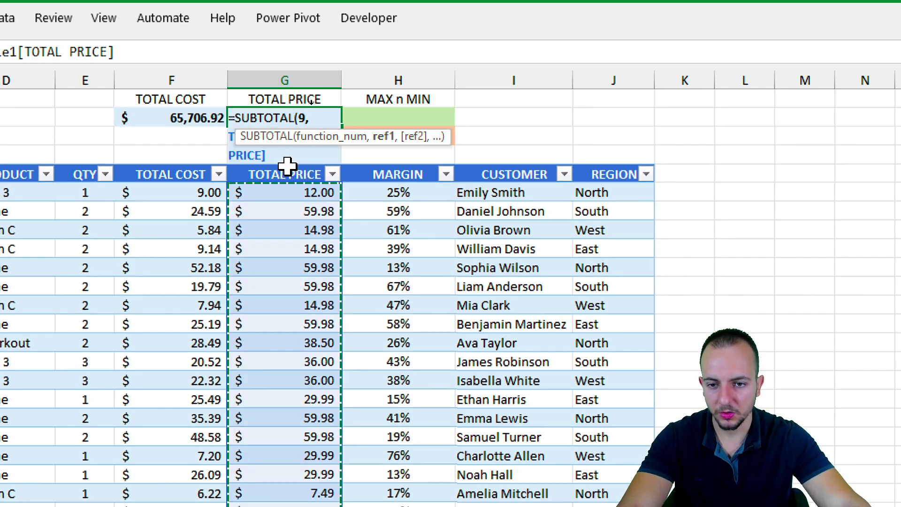
key("Return")
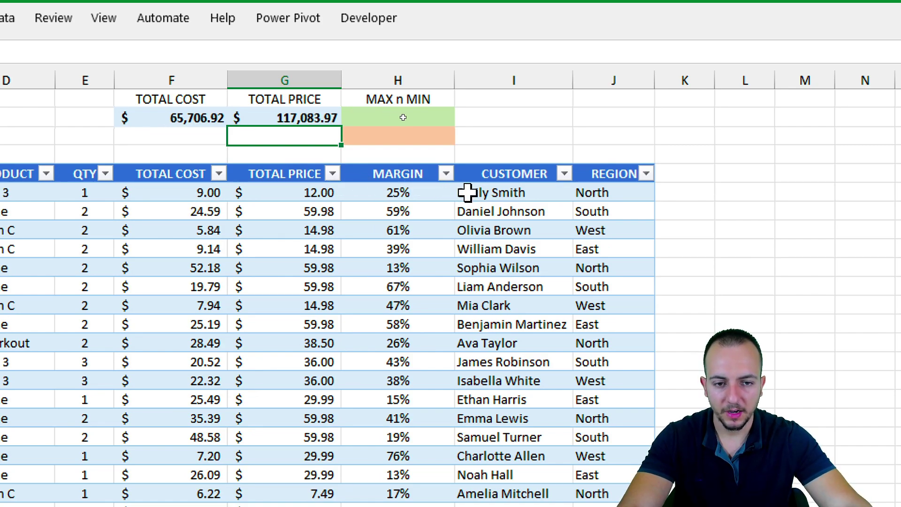
left_click(645, 175)
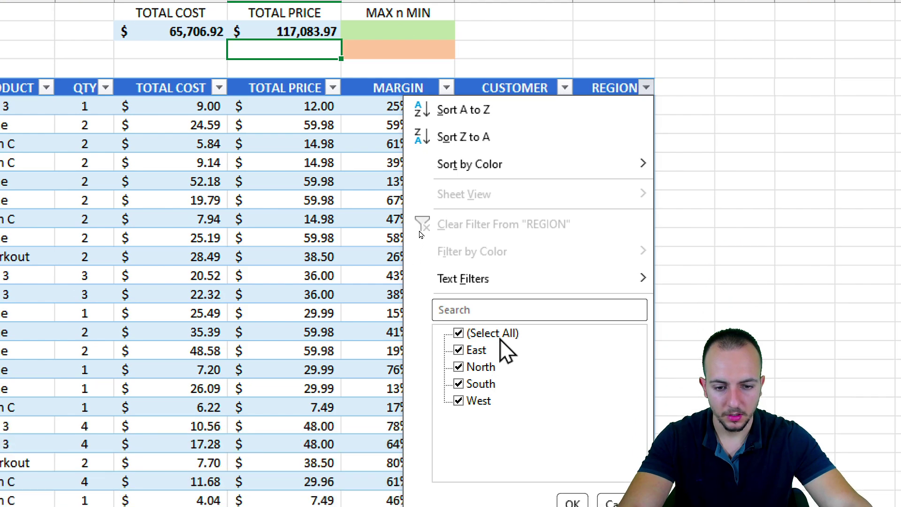
left_click(492, 420)
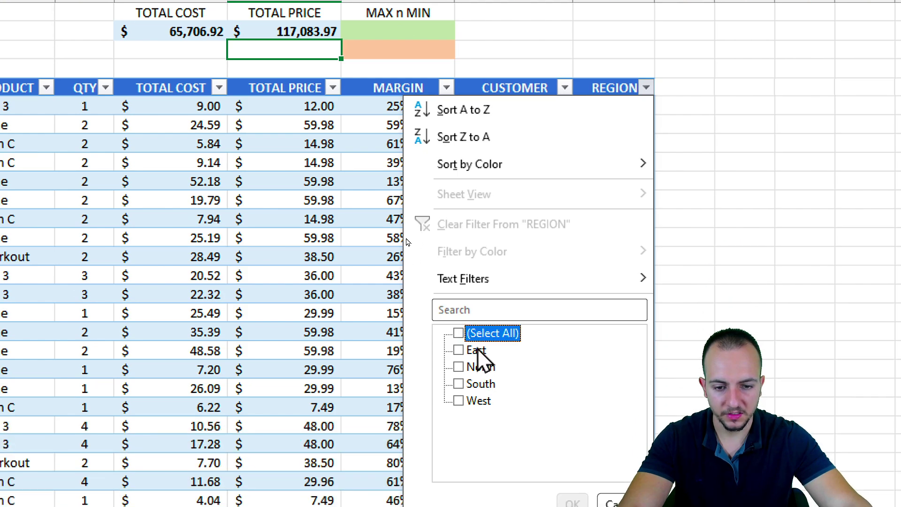
left_click(477, 350)
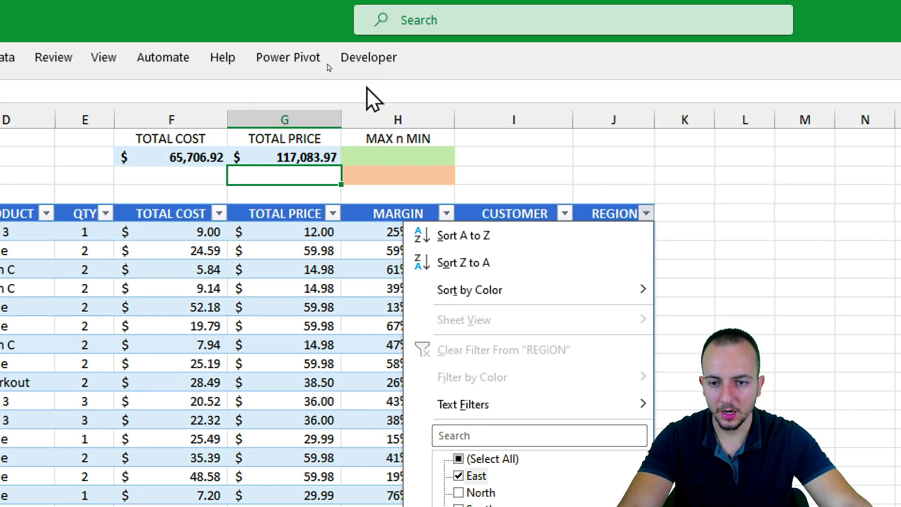
key("Return")
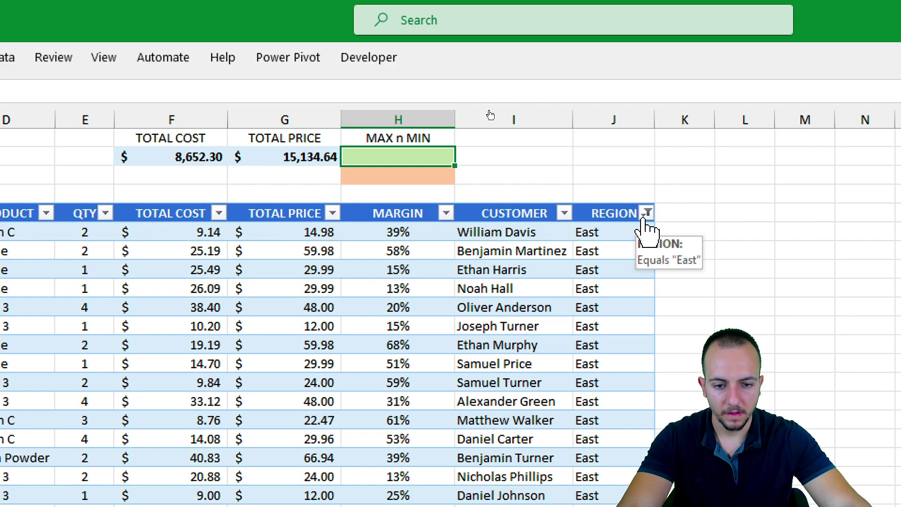
left_click(646, 214)
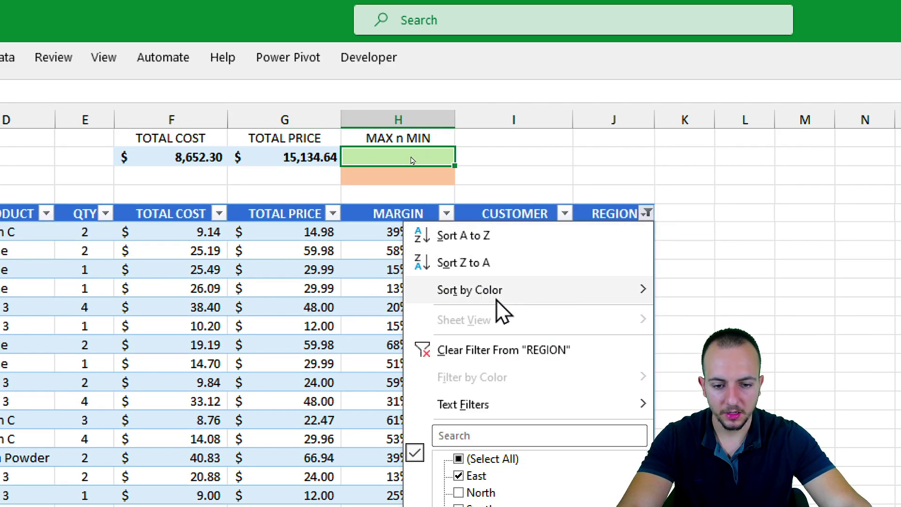
left_click(476, 345)
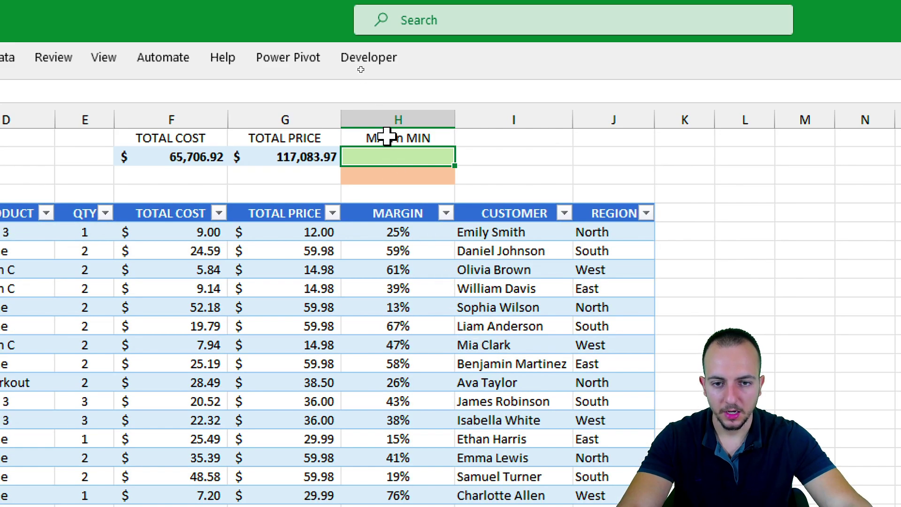
Step: Enter a SUBTOTAL max (function 4) of the MARGIN column in H2
left_click_drag(388, 136, 412, 171)
left_click(411, 157)
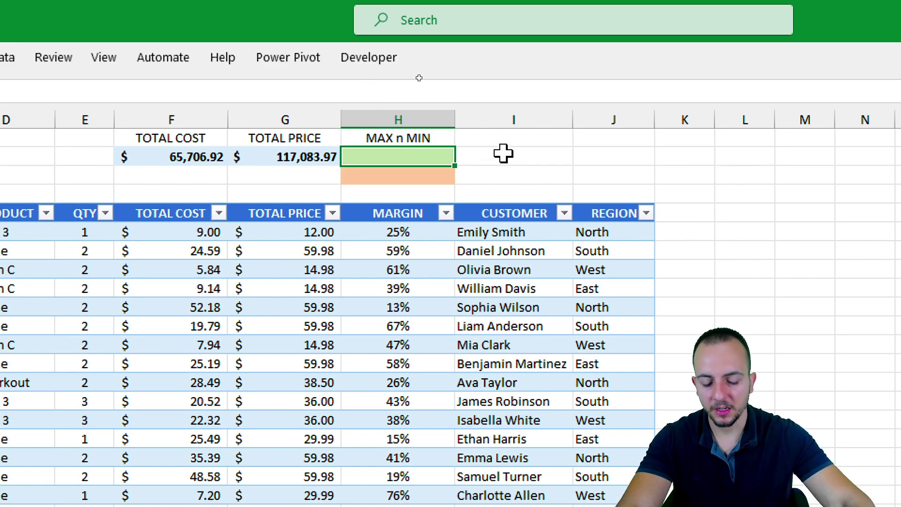
type("=SUBT")
key("Tab")
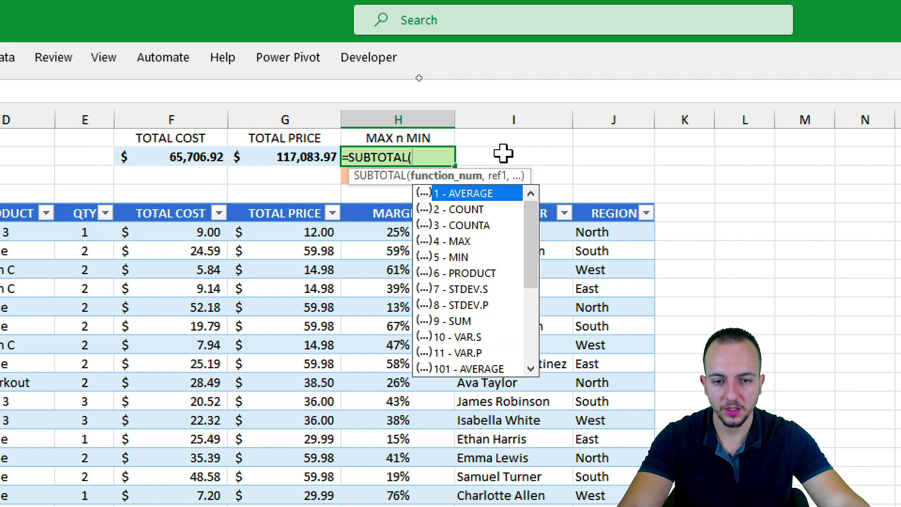
left_click(460, 242)
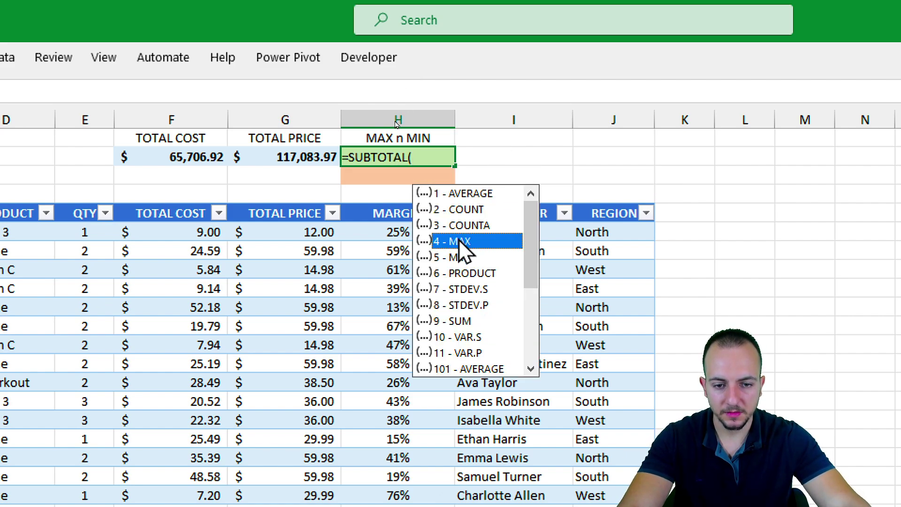
double_click(460, 241)
type(",")
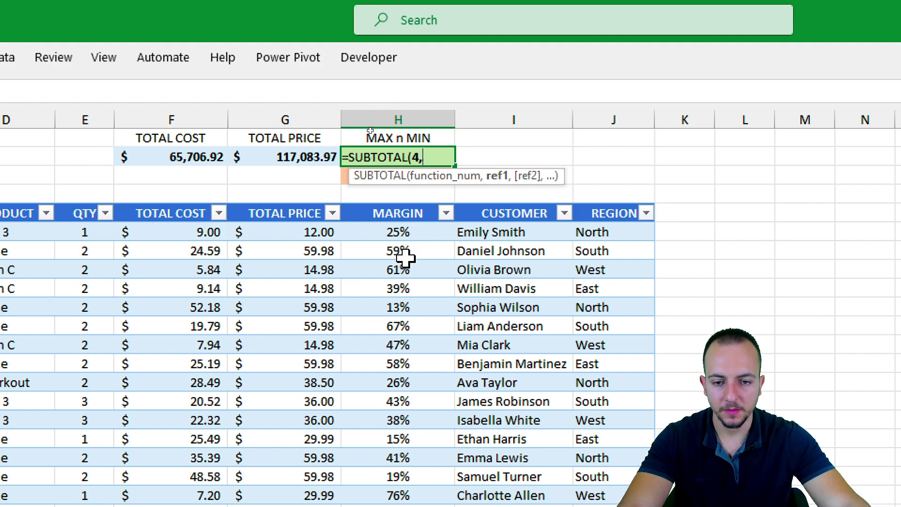
left_click(400, 197)
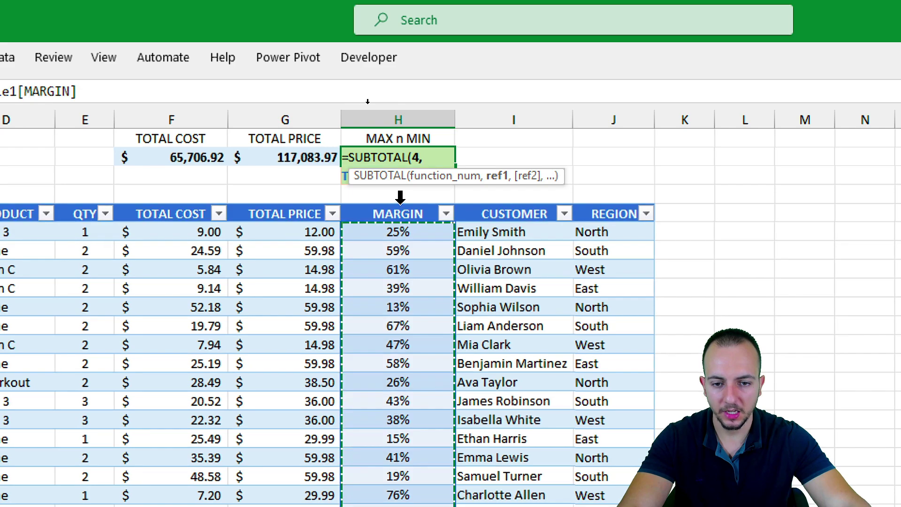
key("Return")
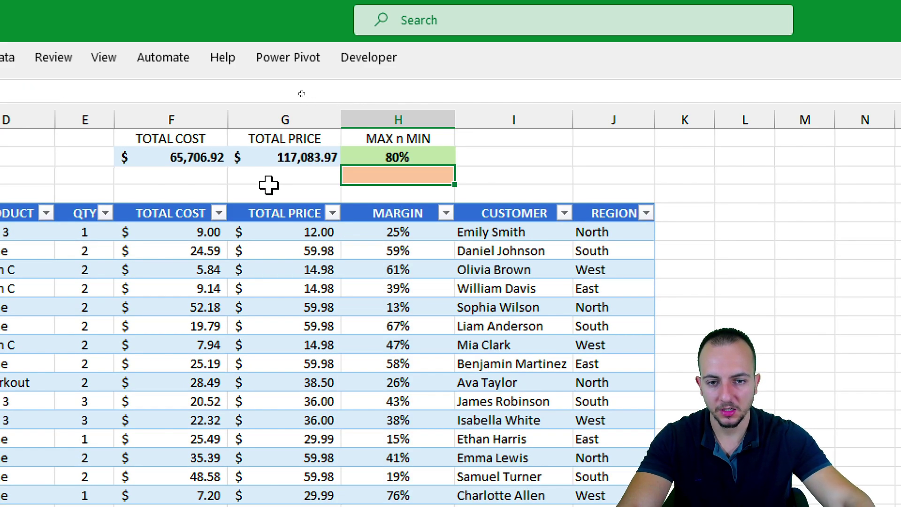
Step: Format the maximum margin with two decimal places, showing 80.00%
left_click(397, 154)
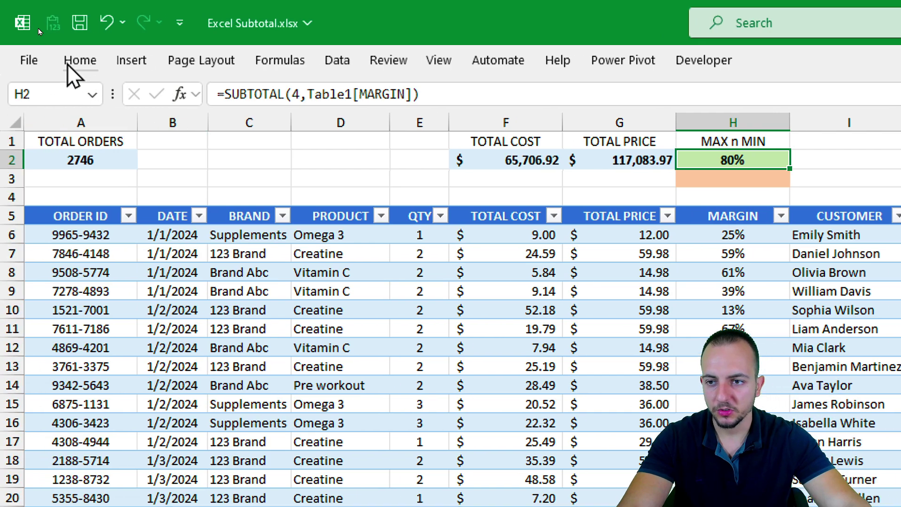
left_click(10, 57)
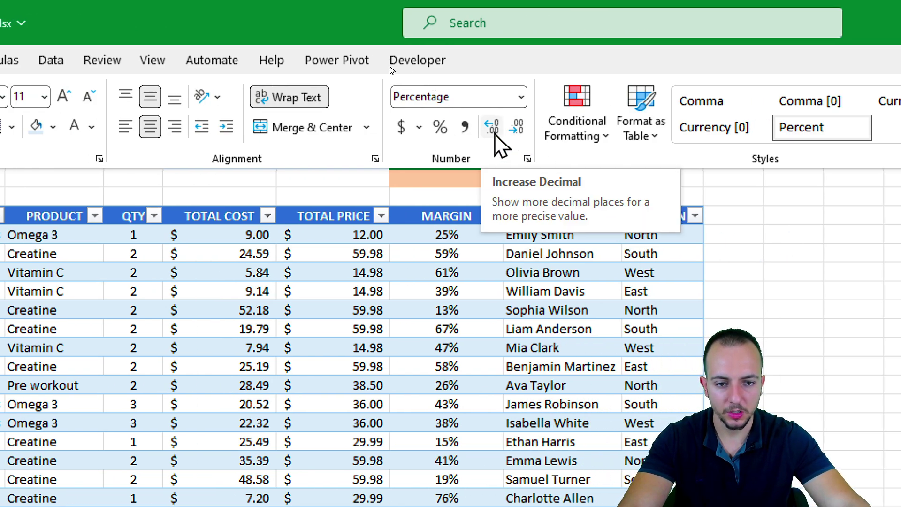
left_click(493, 129)
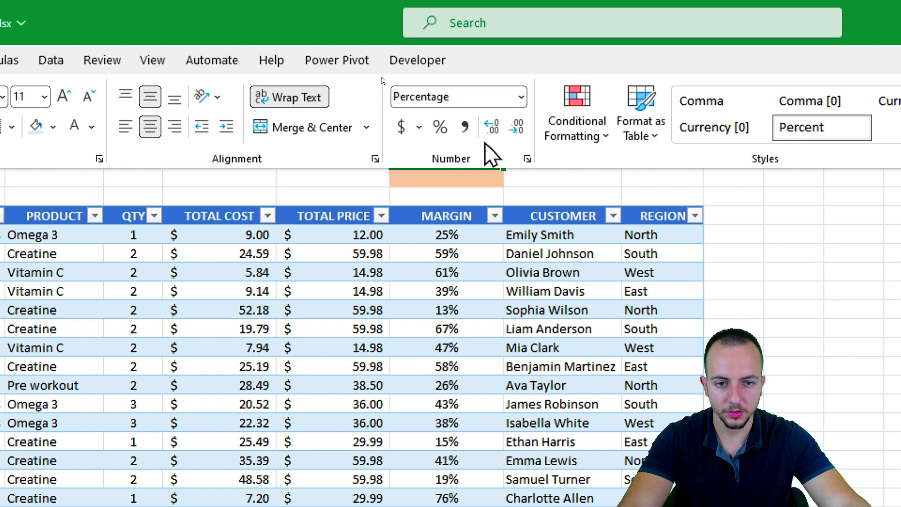
left_click(473, 183)
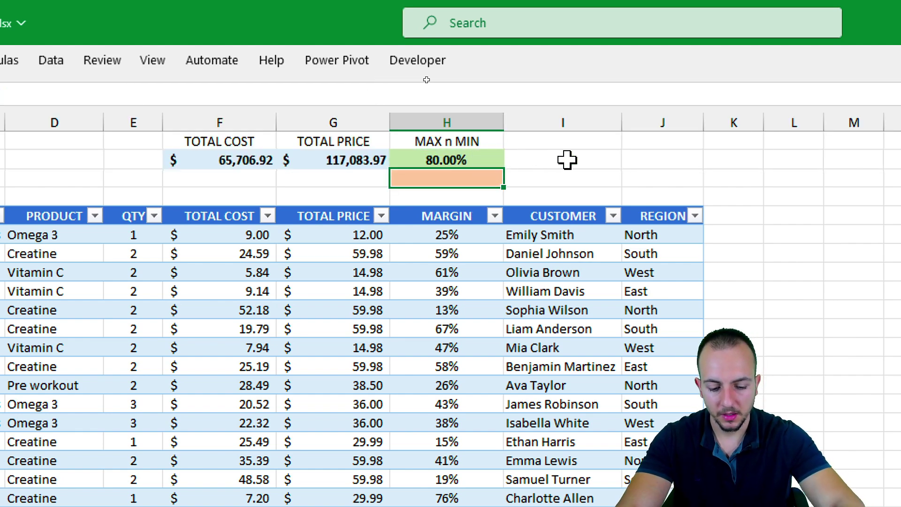
Step: Enter a SUBTOTAL 5 - MIN of the MARGIN column in H3
type("=SUBT")
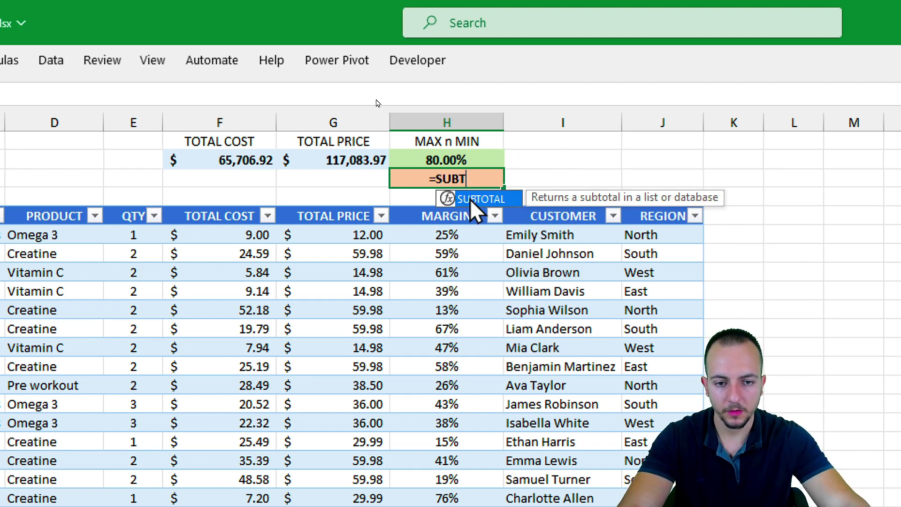
double_click(470, 197)
left_click(505, 279)
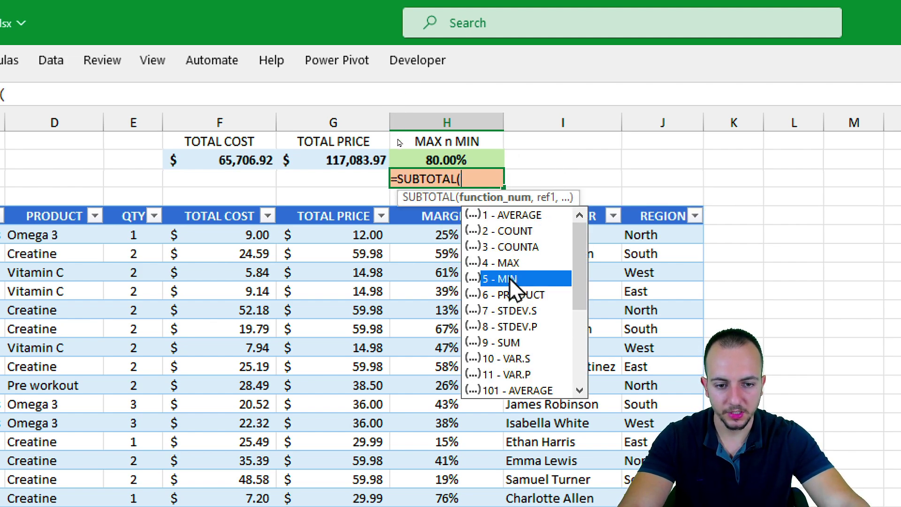
double_click(511, 279)
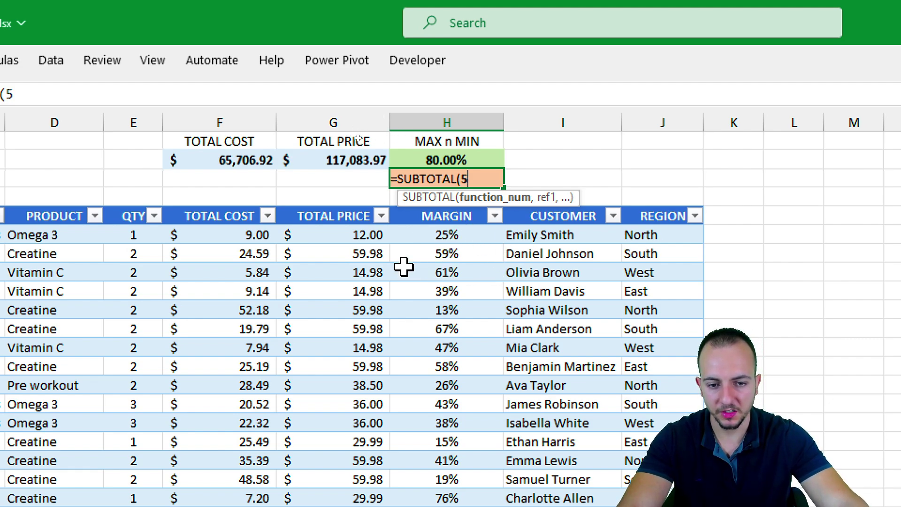
type(",")
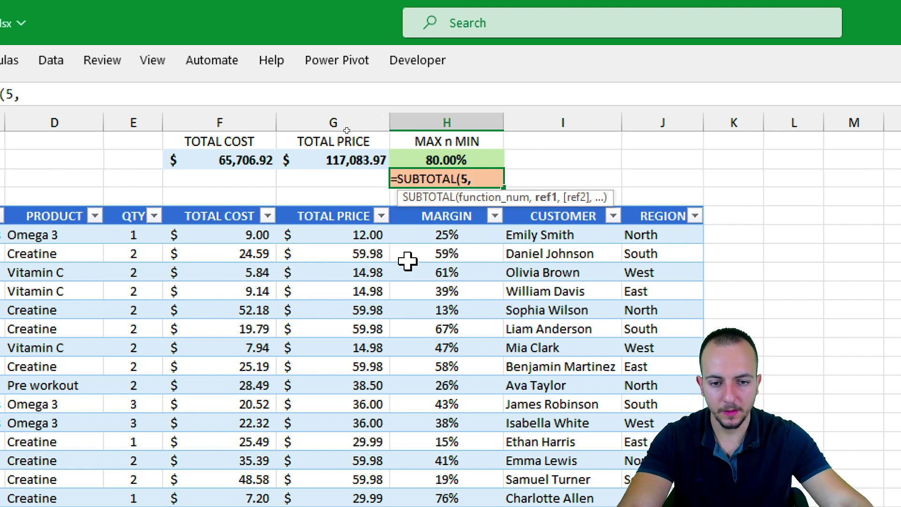
left_click(417, 209)
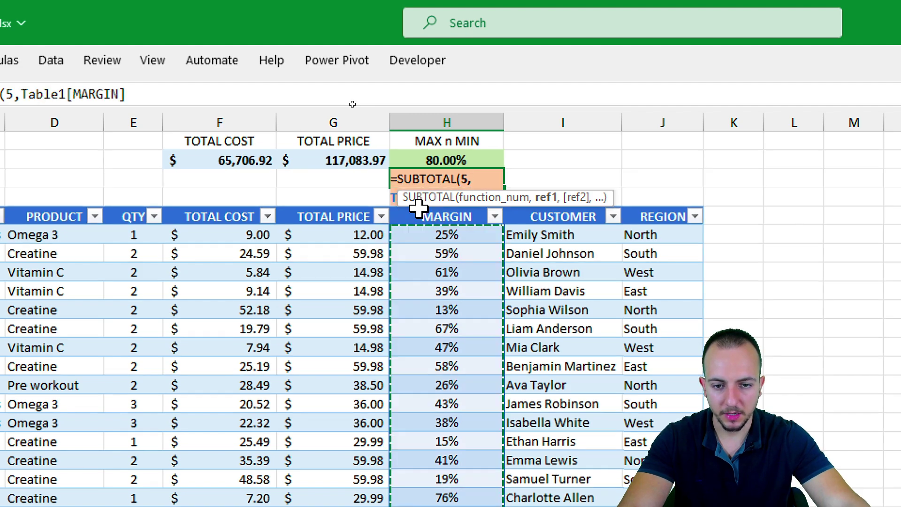
key("Return")
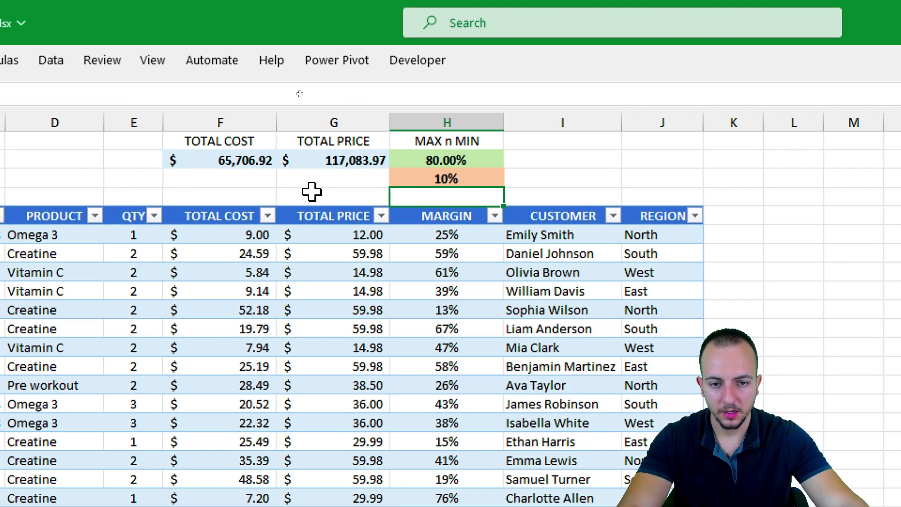
Step: Show the minimum margin with two decimal places as 10.00%
left_click(418, 178)
left_click(102, 59)
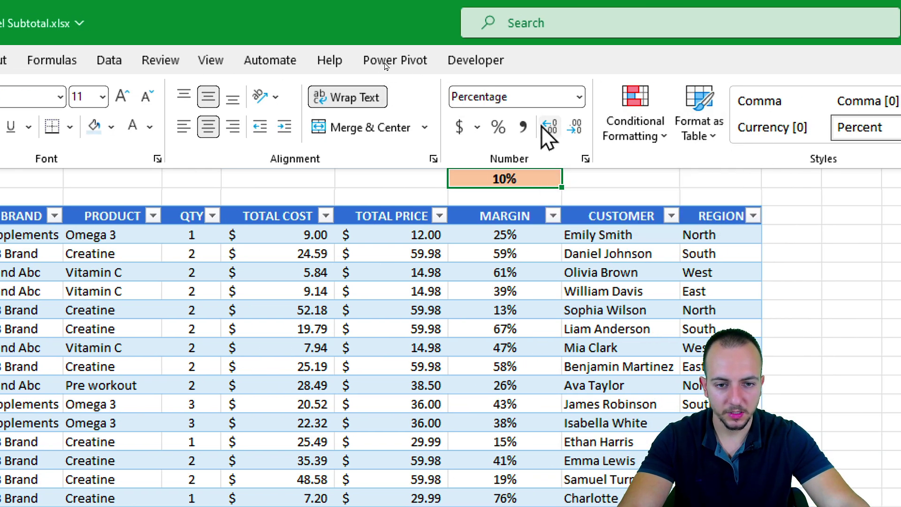
double_click(542, 124)
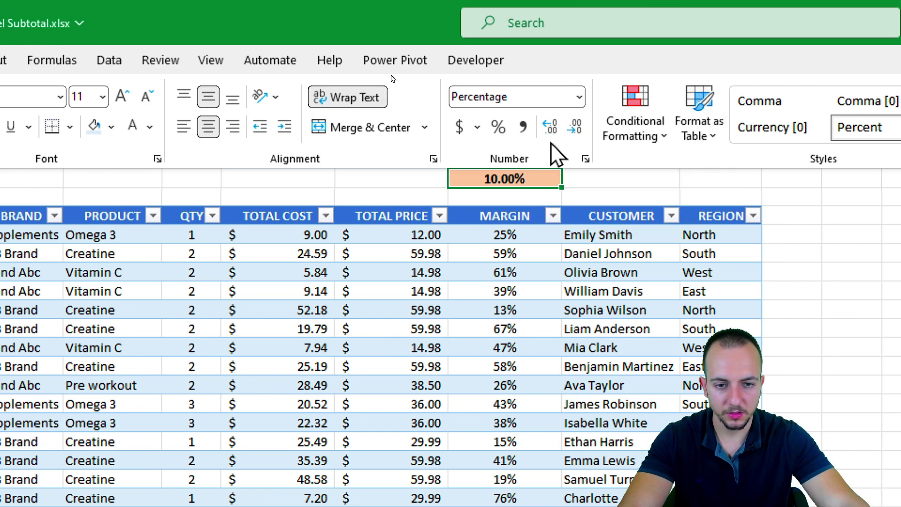
Step: Review the summary formulas in H2, G2 and A2 without changing them
left_click(539, 157)
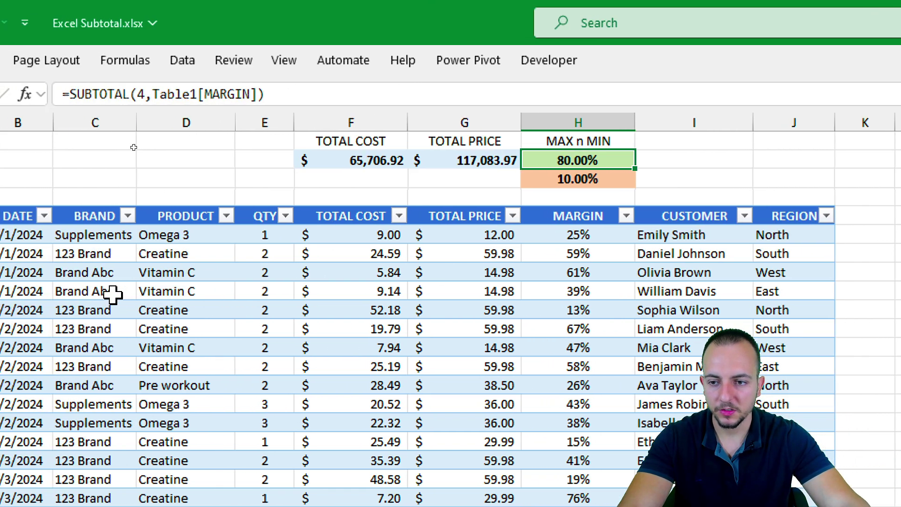
left_click(703, 138)
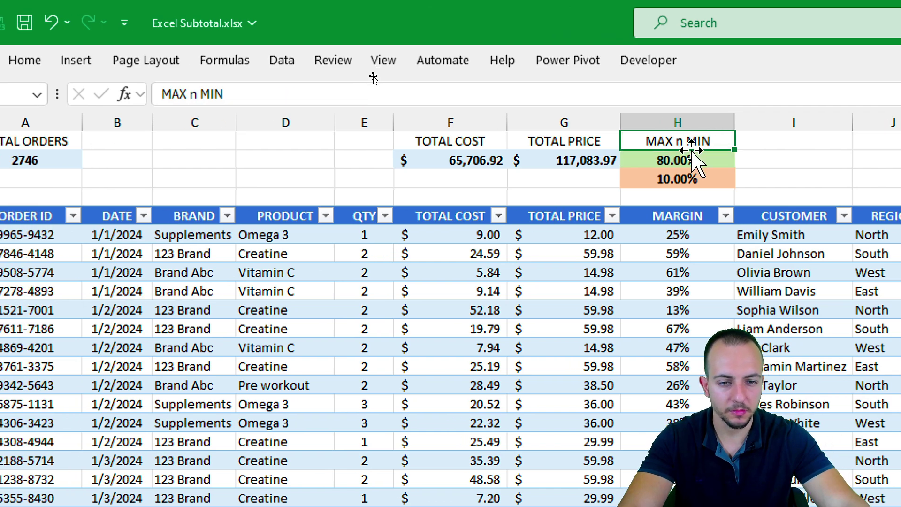
left_click(584, 160)
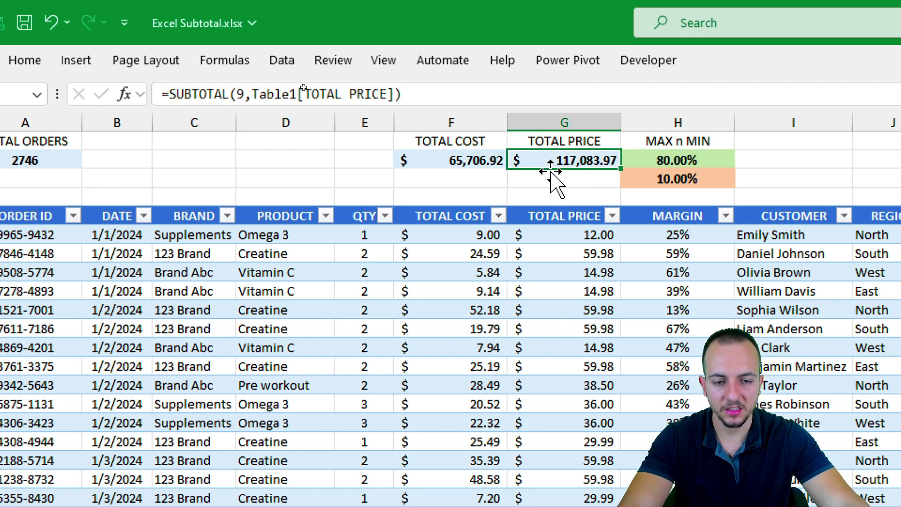
double_click(87, 174)
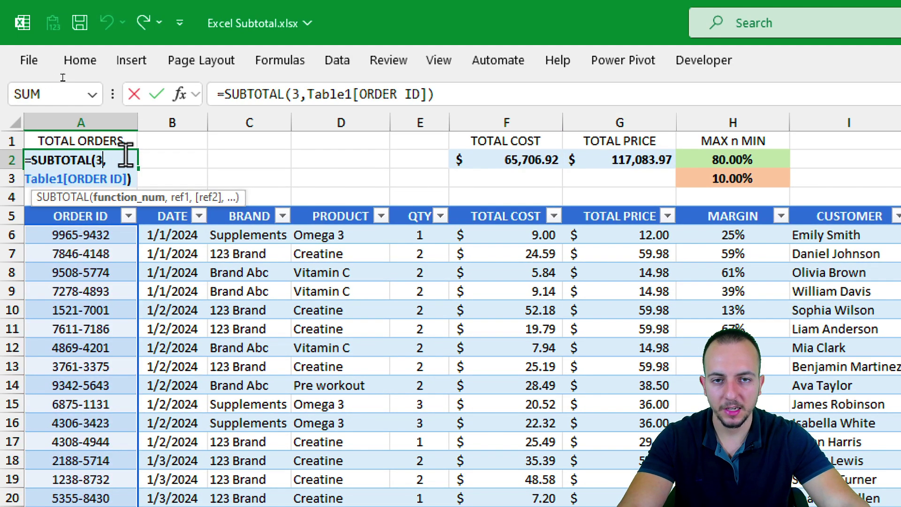
key("ctrl+Return")
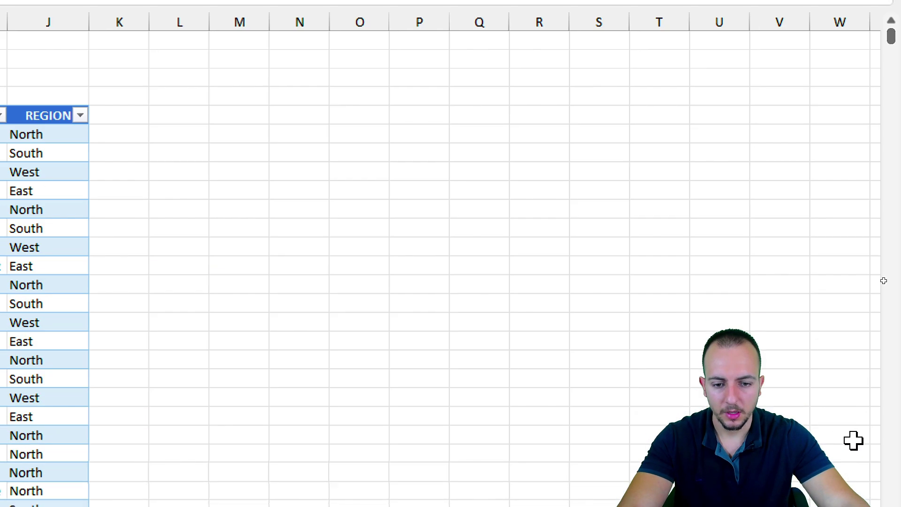
left_click(365, 185)
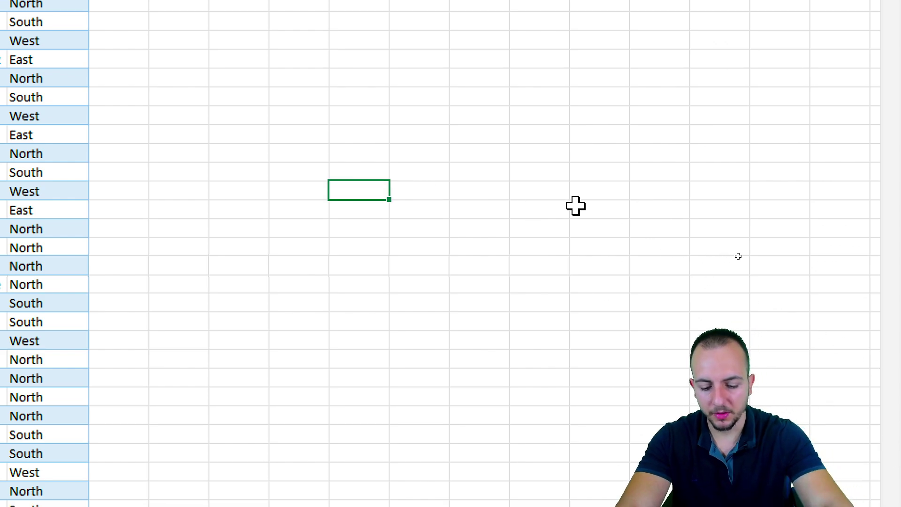
type("=SUB")
key("Down")
key("Tab")
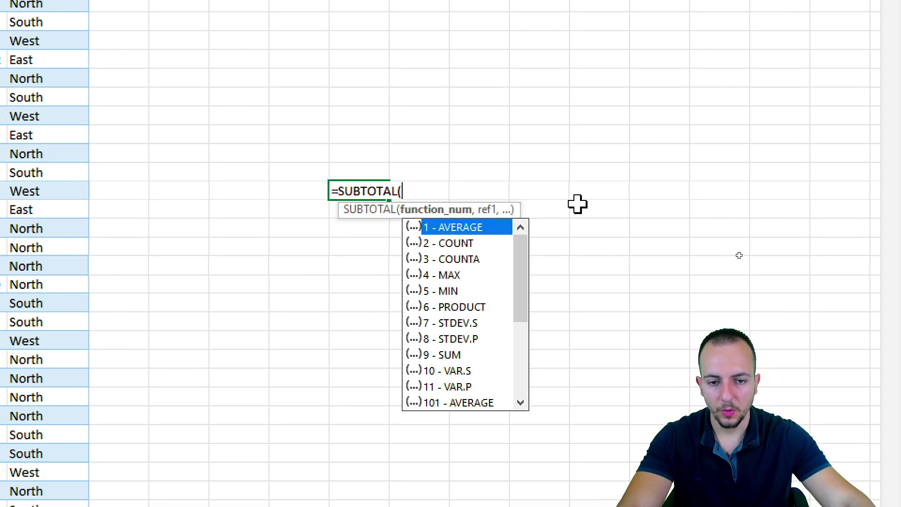
left_click_drag(523, 255, 474, 226)
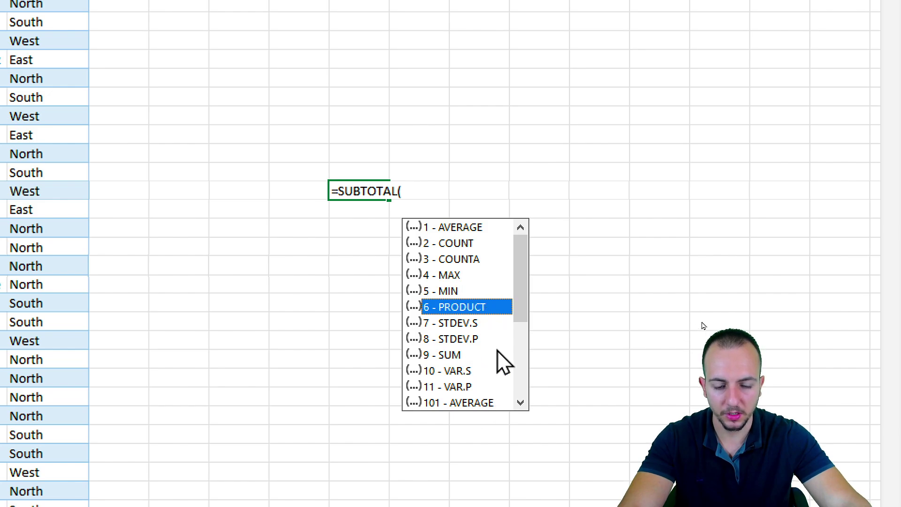
left_click_drag(516, 317, 530, 295)
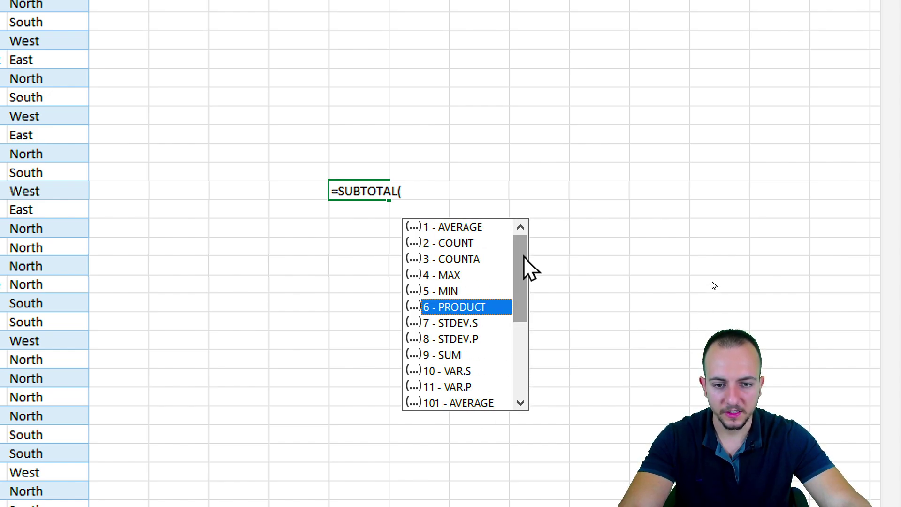
left_click_drag(524, 256, 524, 256)
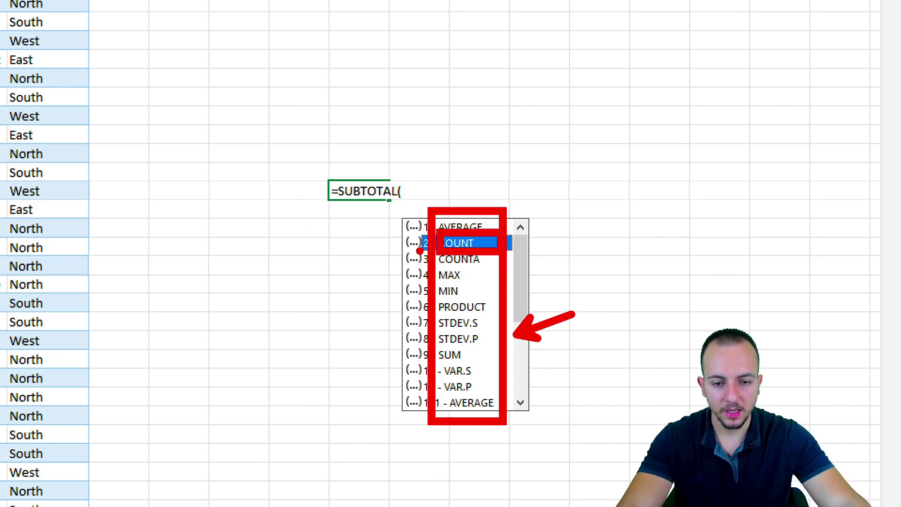
key("Escape")
key("Escape")
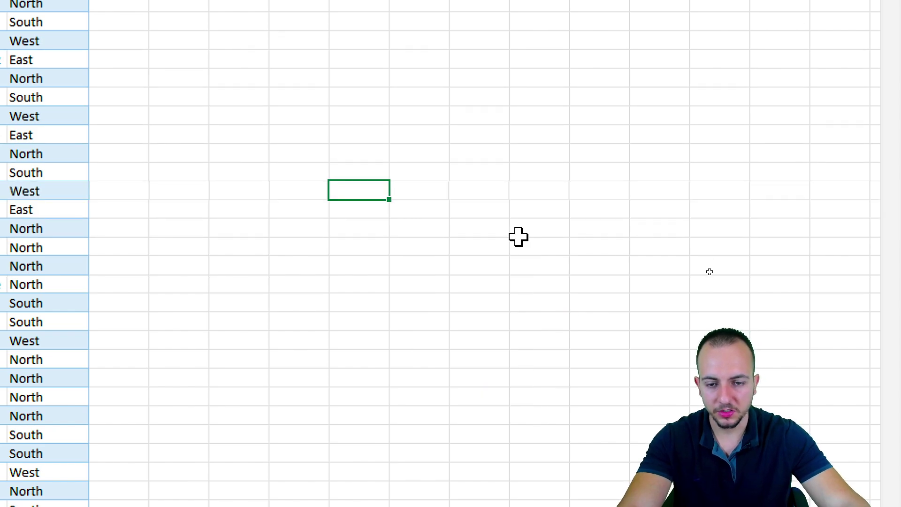
type("=COUNT")
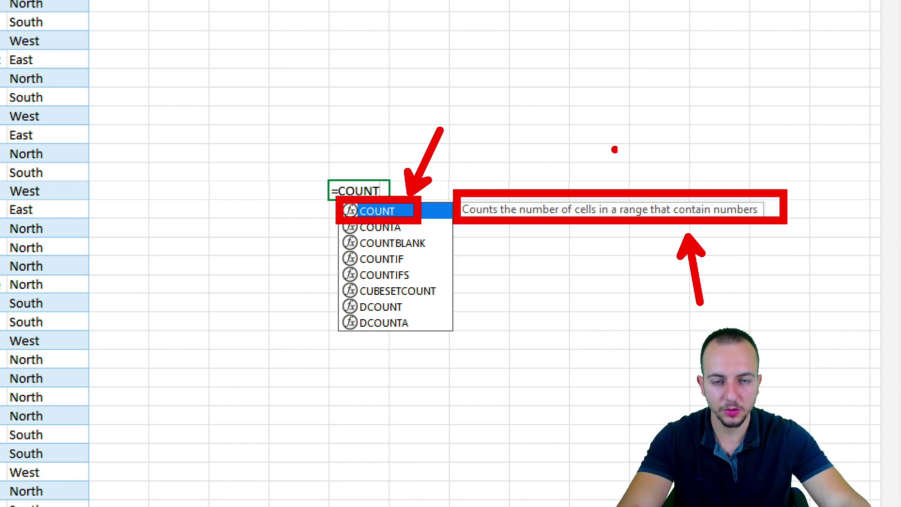
key("Escape")
type("=")
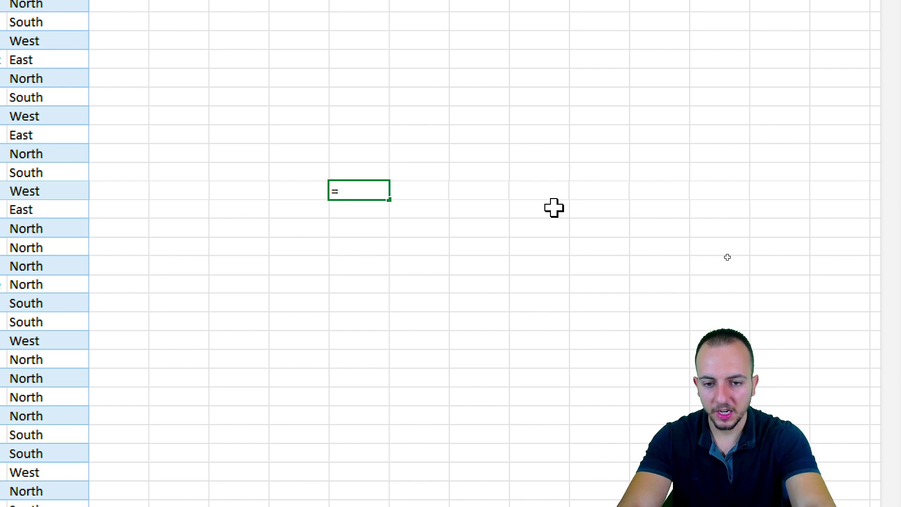
type("SUBTOTAL(")
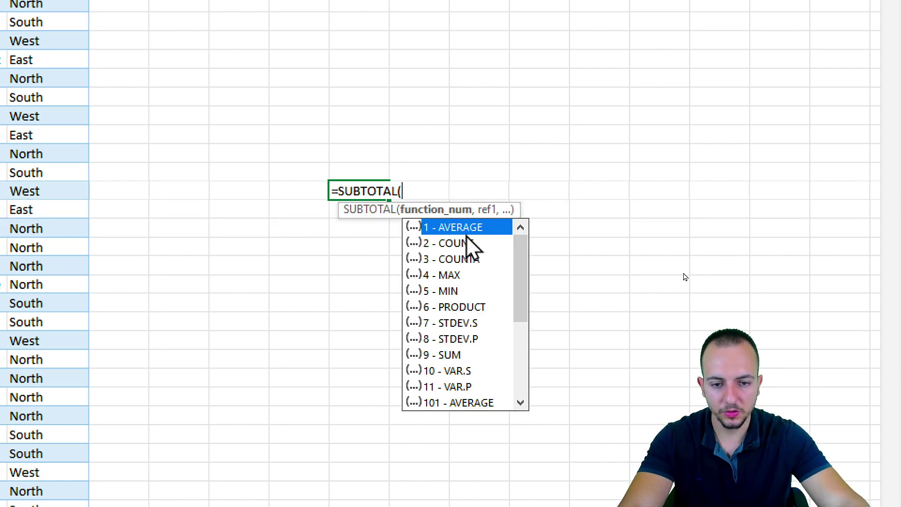
left_click(467, 239)
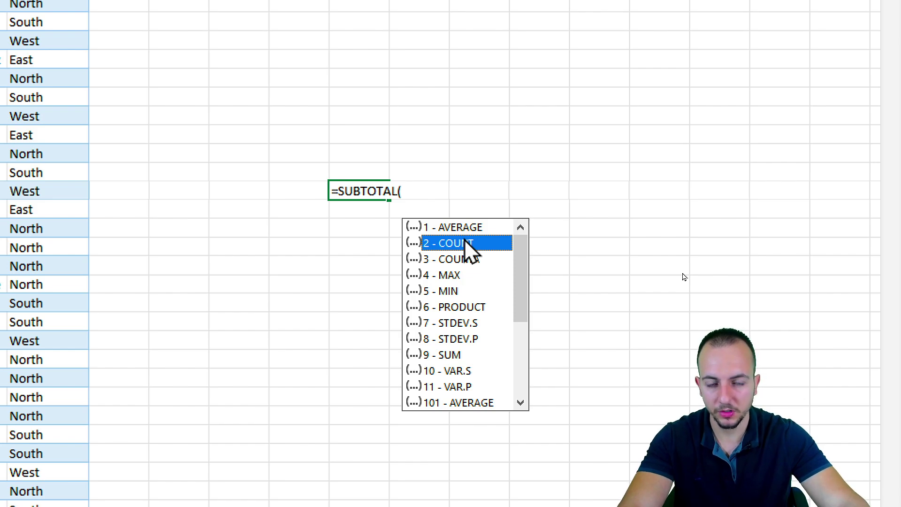
key("Escape")
key("Escape")
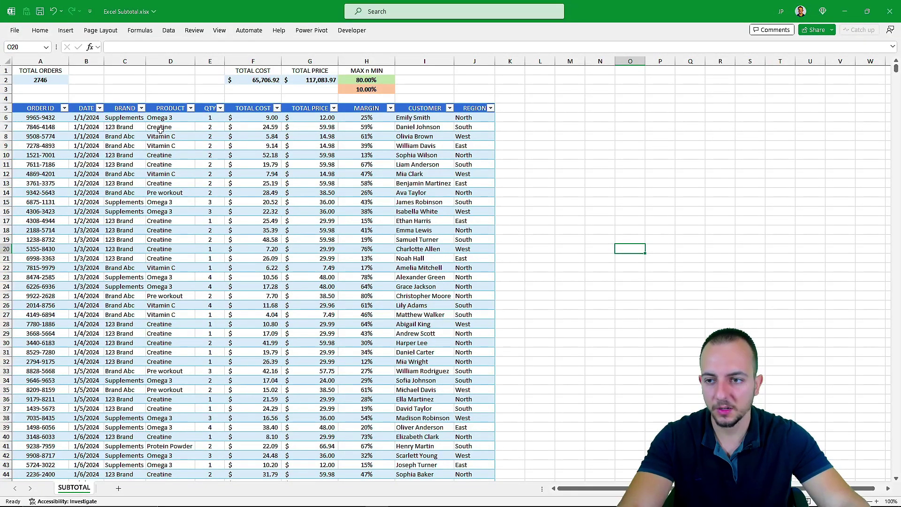
left_click(61, 72)
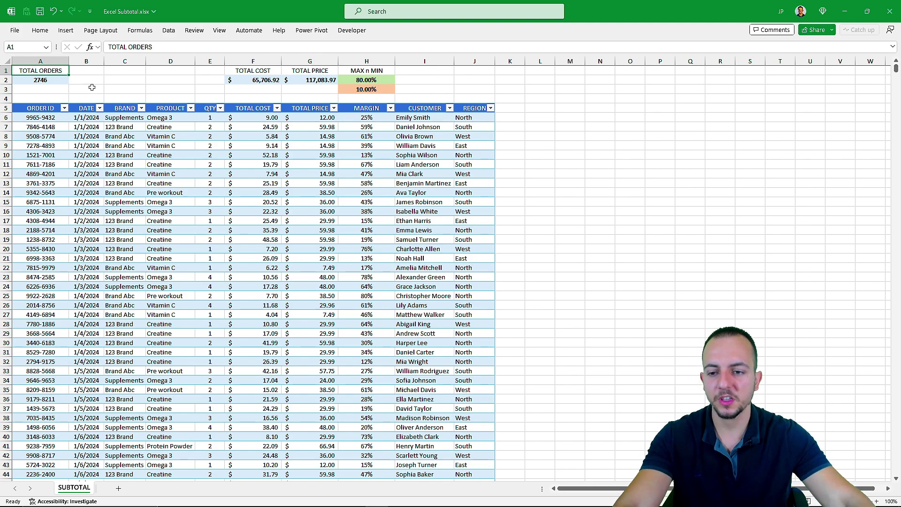